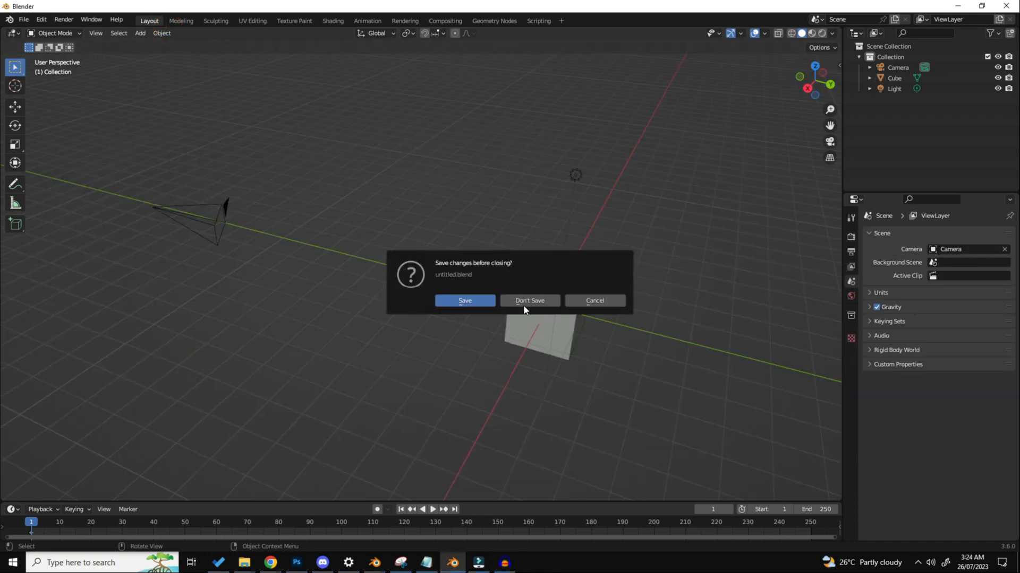
Step: Discard the unsaved changes to the untitled file and open the Navigation preferences beside the cube
{"action": "left_click", "coordinate": [525, 301]}
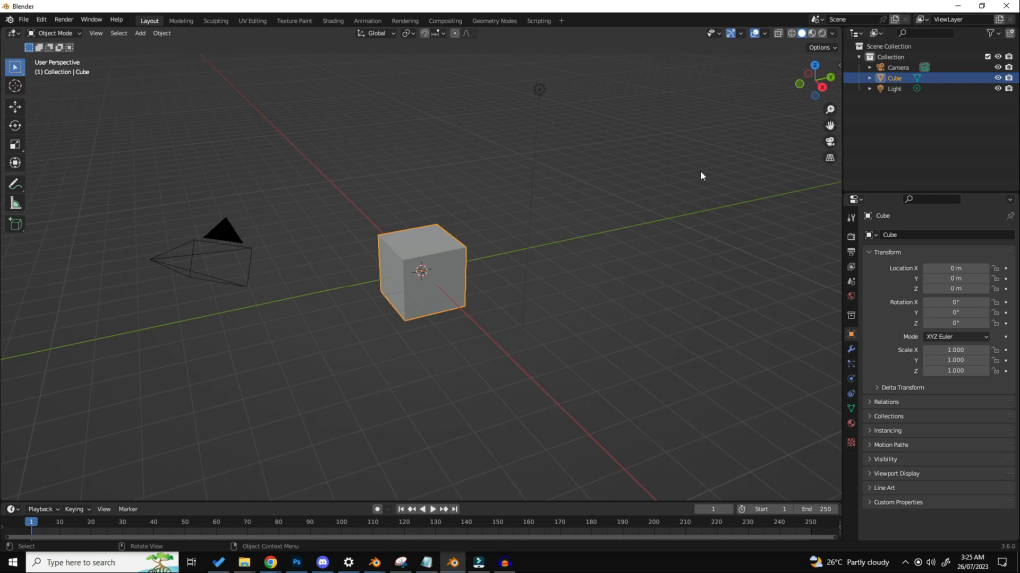
{"action": "left_click", "coordinate": [387, 167]}
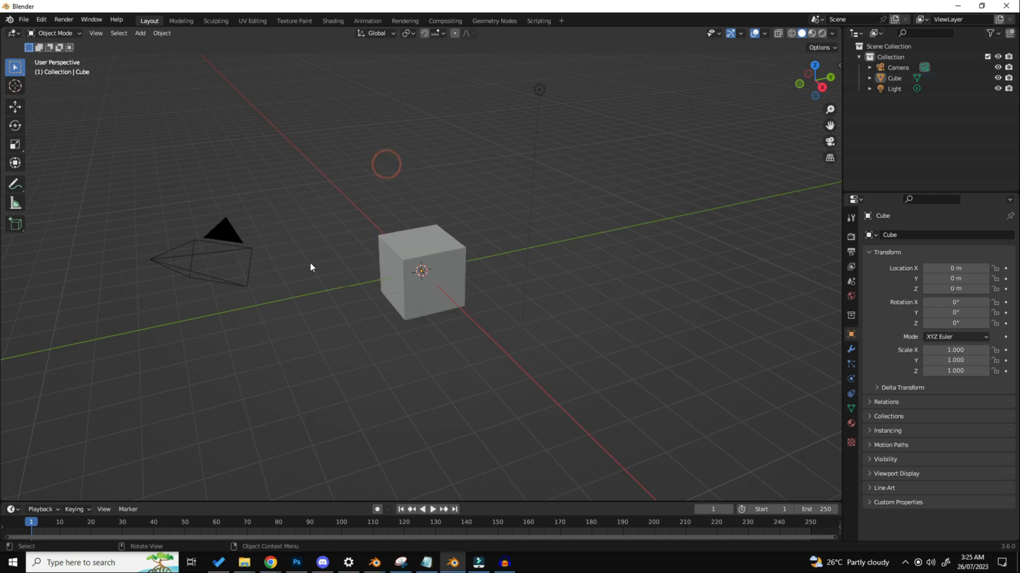
{"action": "left_click", "coordinate": [43, 20]}
{"action": "left_click", "coordinate": [42, 19]}
{"action": "left_click", "coordinate": [54, 173]}
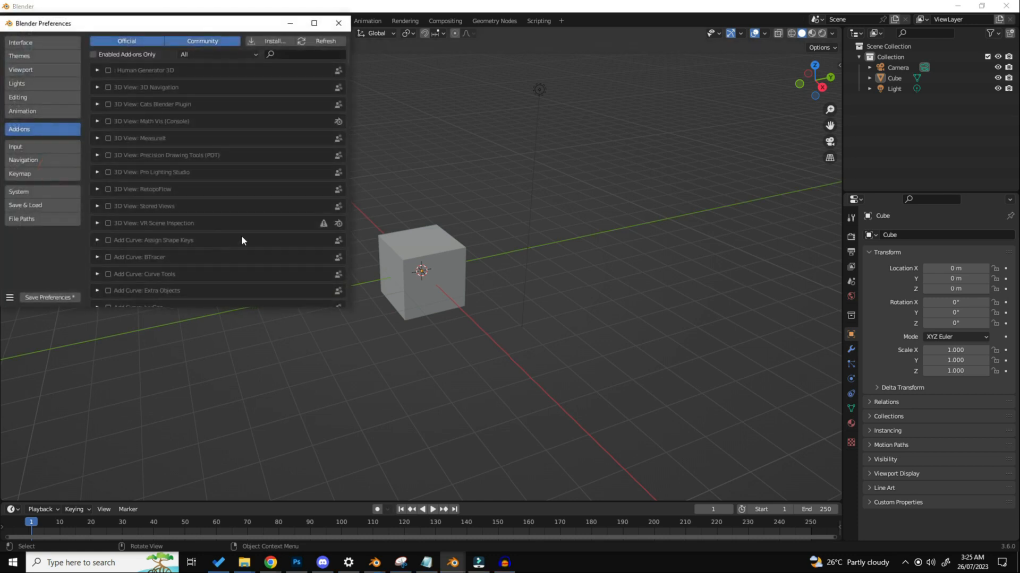
{"action": "left_click_drag", "start_coordinate": [203, 21], "coordinate": [840, 40]}
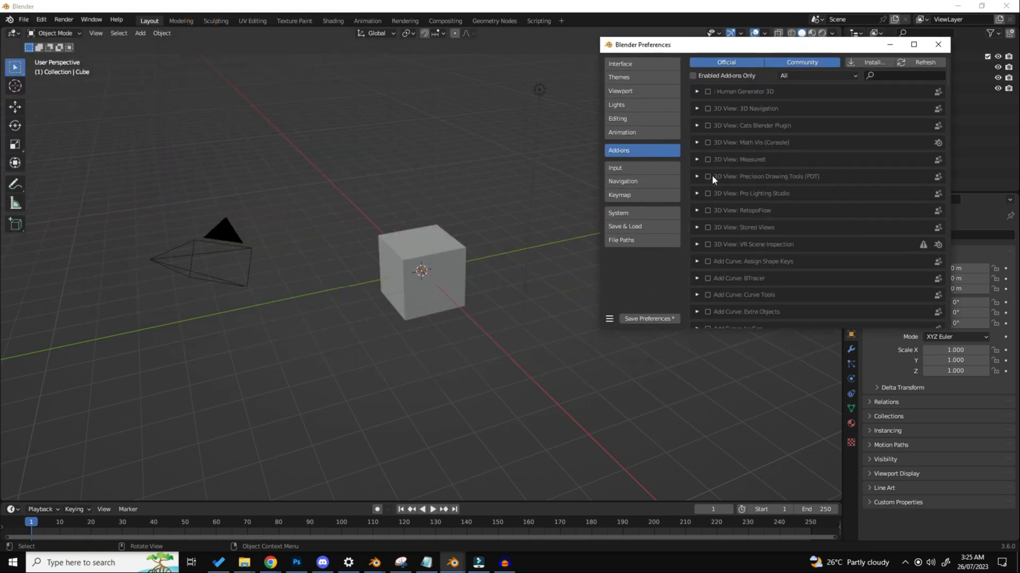
{"action": "left_click", "coordinate": [639, 168]}
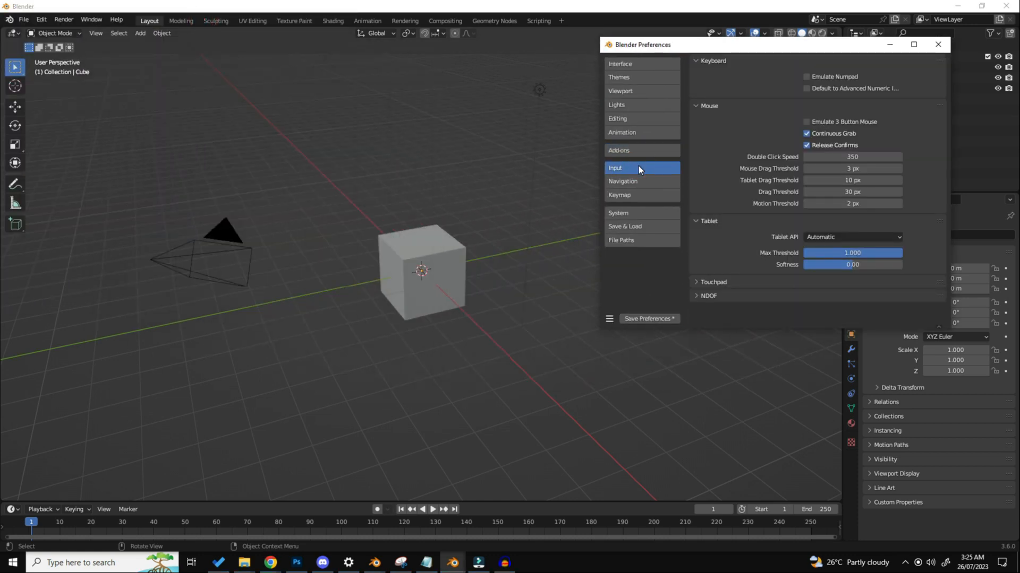
{"action": "left_click", "coordinate": [645, 180]}
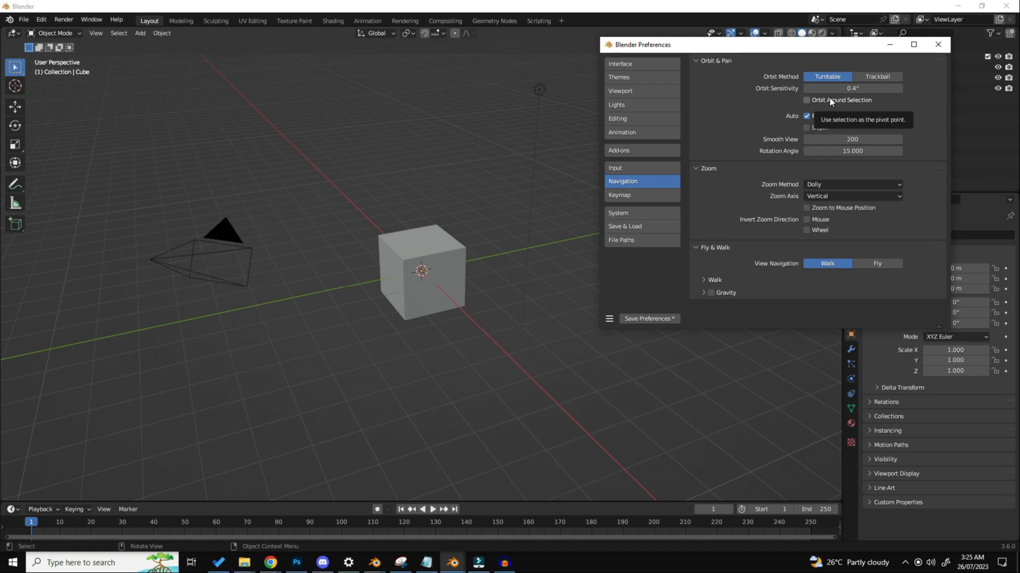
Step: Add a UV sphere above the cube, reposition it and scale it up to about 2.42
{"action": "left_click", "coordinate": [425, 255]}
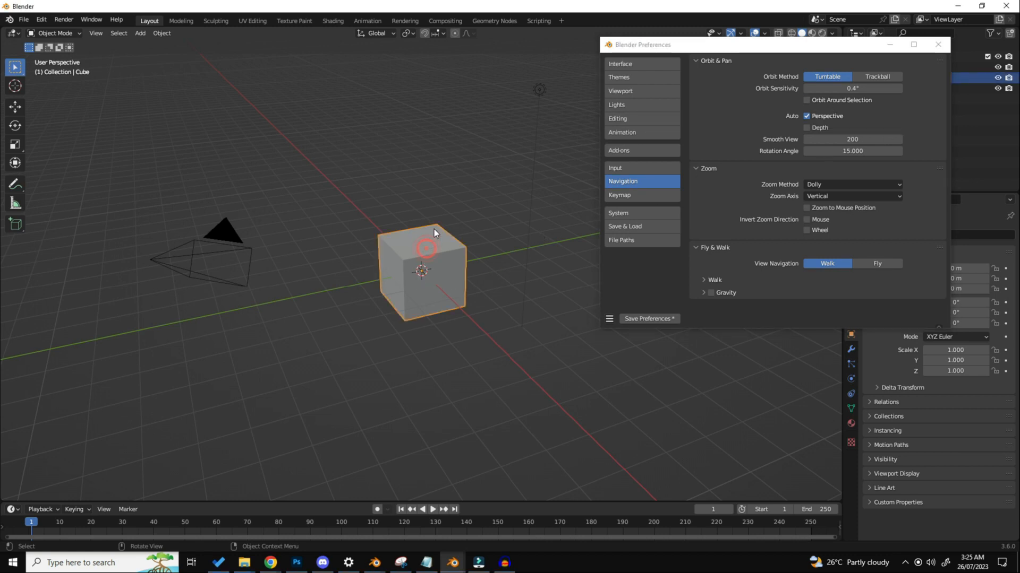
{"action": "key", "text": "shift+a"}
{"action": "mouse_move", "coordinate": [488, 109]}
{"action": "left_click", "coordinate": [527, 140]}
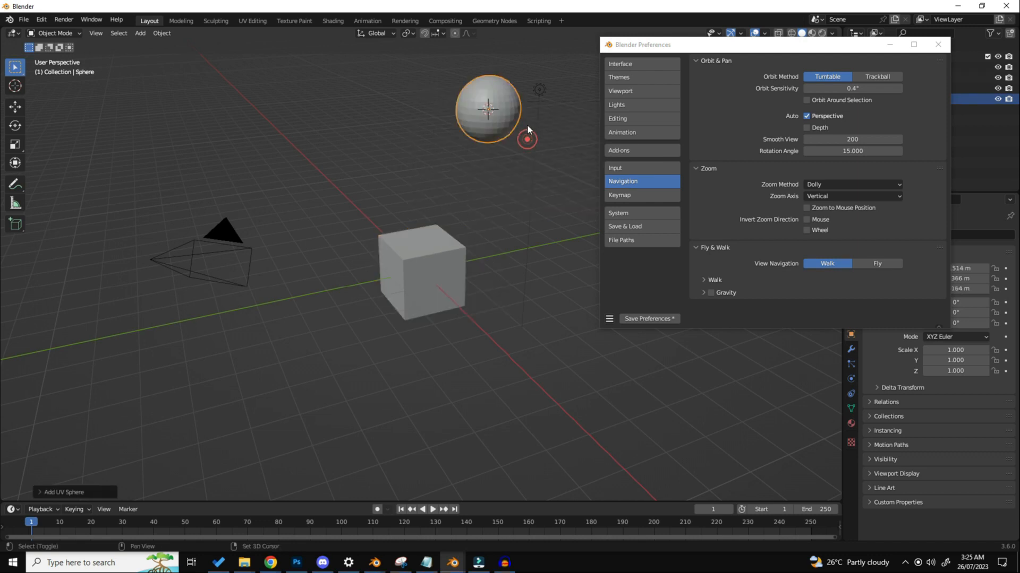
{"action": "middle_click_drag", "start_coordinate": [524, 130], "coordinate": [458, 170], "text": "shift"}
{"action": "key", "text": "g"}
{"action": "left_click", "coordinate": [512, 108]}
{"action": "key", "text": "s"}
{"action": "left_click", "coordinate": [642, 297]}
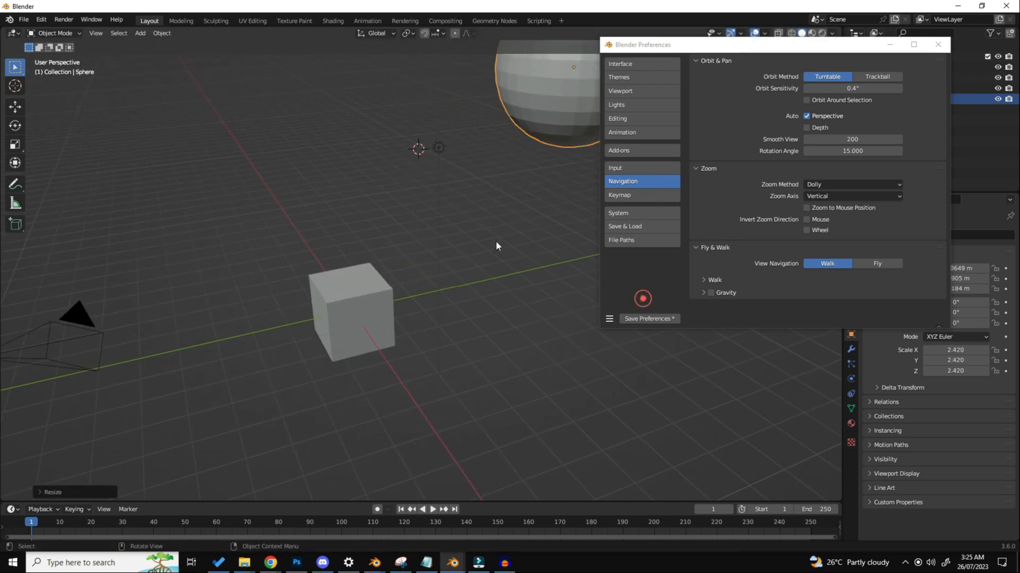
Step: Select the cube and examine how the viewport orbits and zooms with Orbit Around Selection turned off
{"action": "middle_click_drag", "start_coordinate": [439, 237], "coordinate": [475, 219], "text": "shift"}
{"action": "key", "text": "a"}
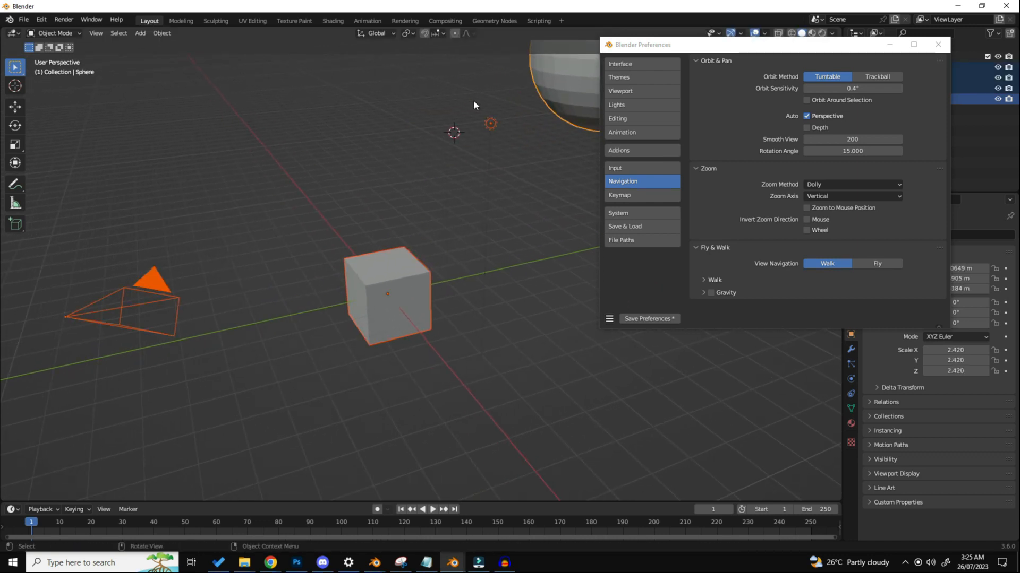
{"action": "left_click", "coordinate": [470, 253]}
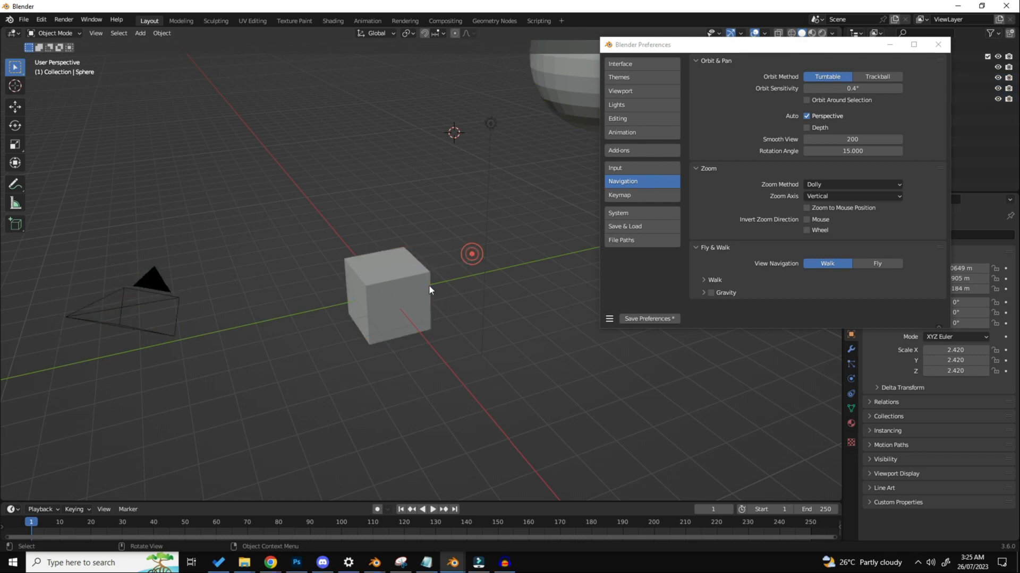
{"action": "middle_click_drag", "start_coordinate": [510, 336], "coordinate": [372, 294]}
{"action": "left_click", "coordinate": [521, 284]}
{"action": "middle_click_drag", "start_coordinate": [522, 284], "coordinate": [331, 260]}
{"action": "left_click_drag", "start_coordinate": [341, 205], "coordinate": [512, 340]}
{"action": "left_click", "coordinate": [411, 300]}
{"action": "middle_click_drag", "start_coordinate": [411, 300], "coordinate": [483, 287]}
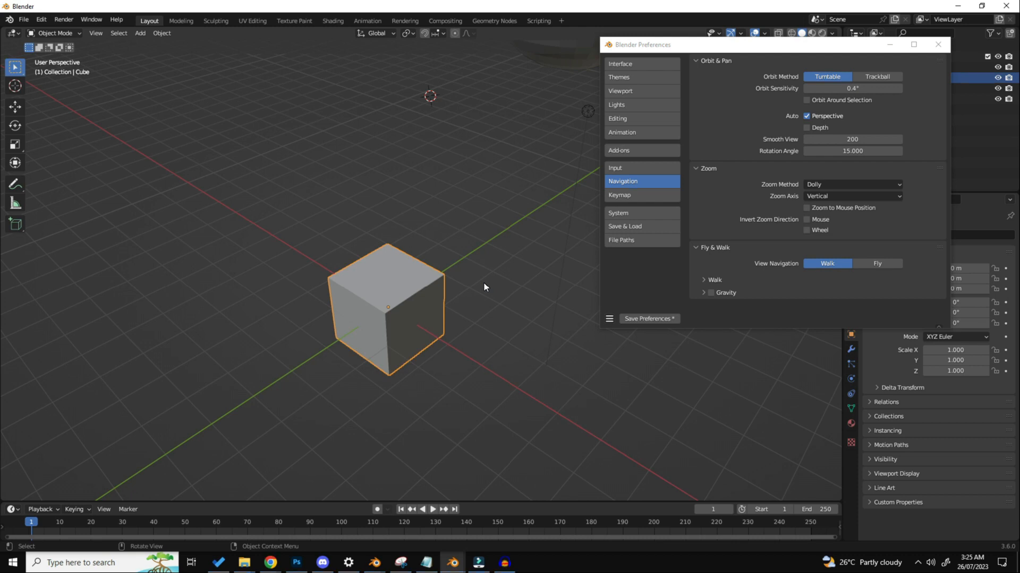
{"action": "scroll", "coordinate": [482, 288], "scroll_direction": "down", "scroll_amount": 5}
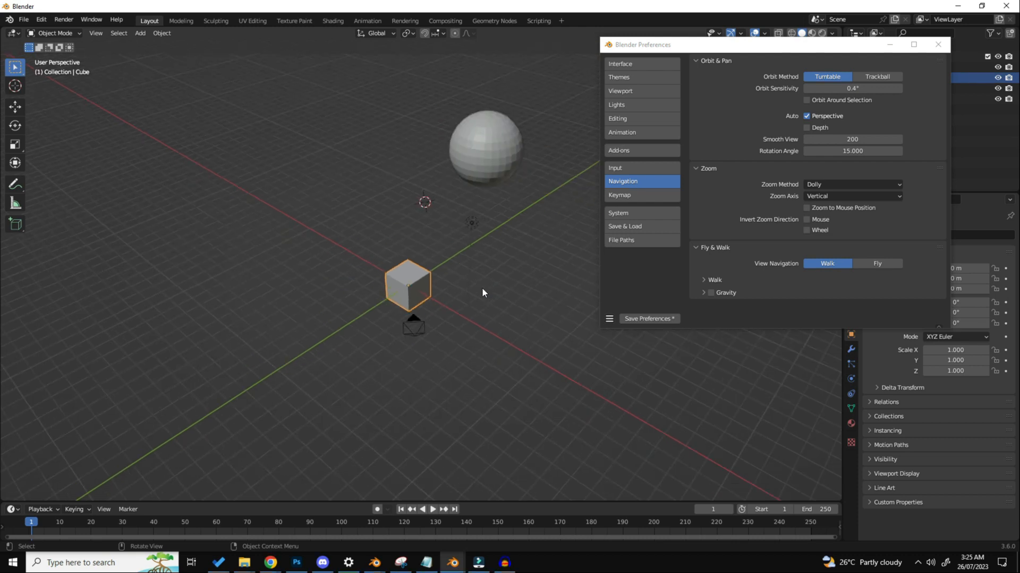
{"action": "scroll", "coordinate": [480, 287], "scroll_direction": "up", "scroll_amount": 5}
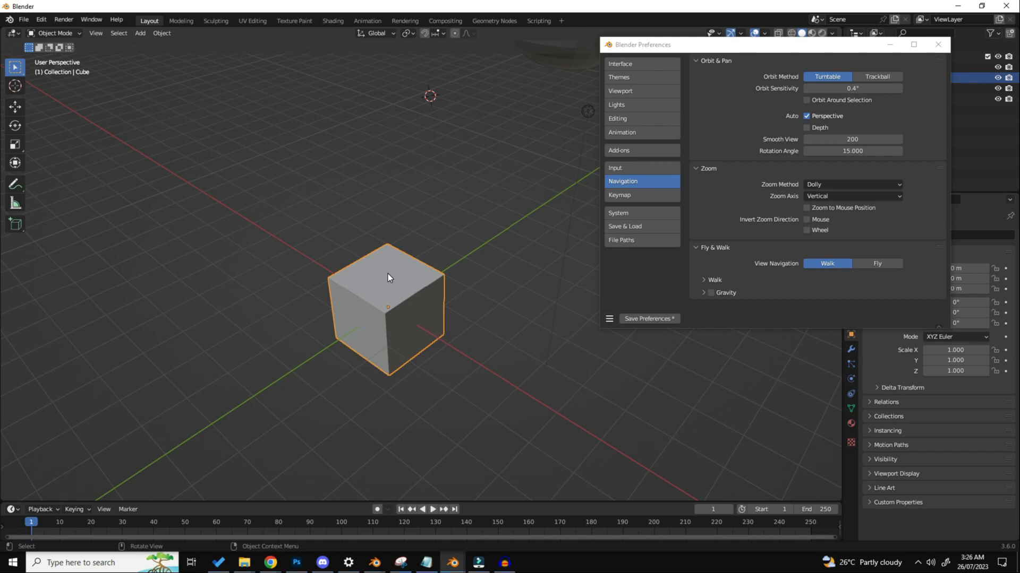
{"action": "scroll", "coordinate": [388, 273], "scroll_direction": "down", "scroll_amount": 5}
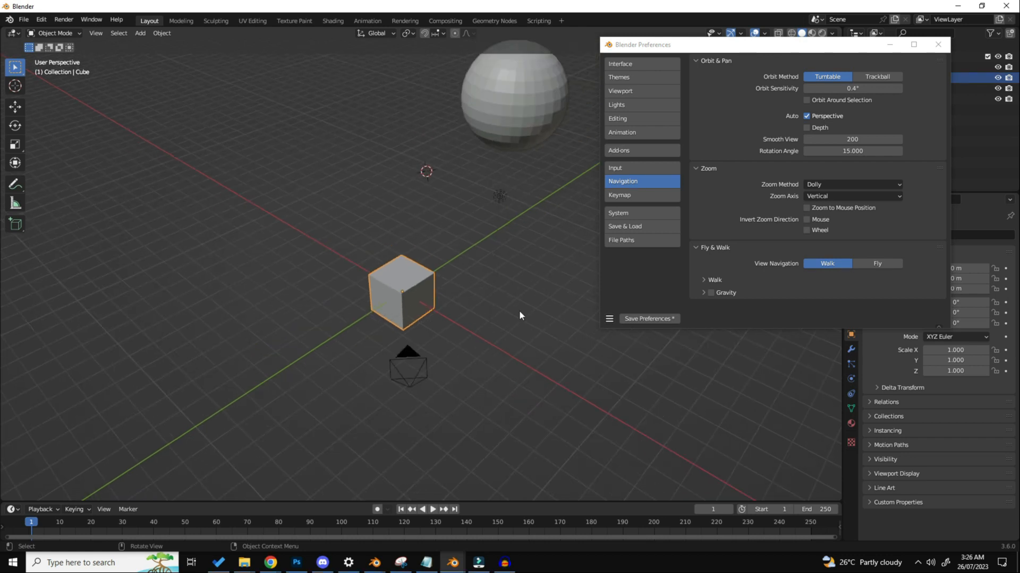
Step: Enable Orbit Around Selection and test orbiting with the cube selected and with the sphere selected
{"action": "left_click", "coordinate": [846, 101]}
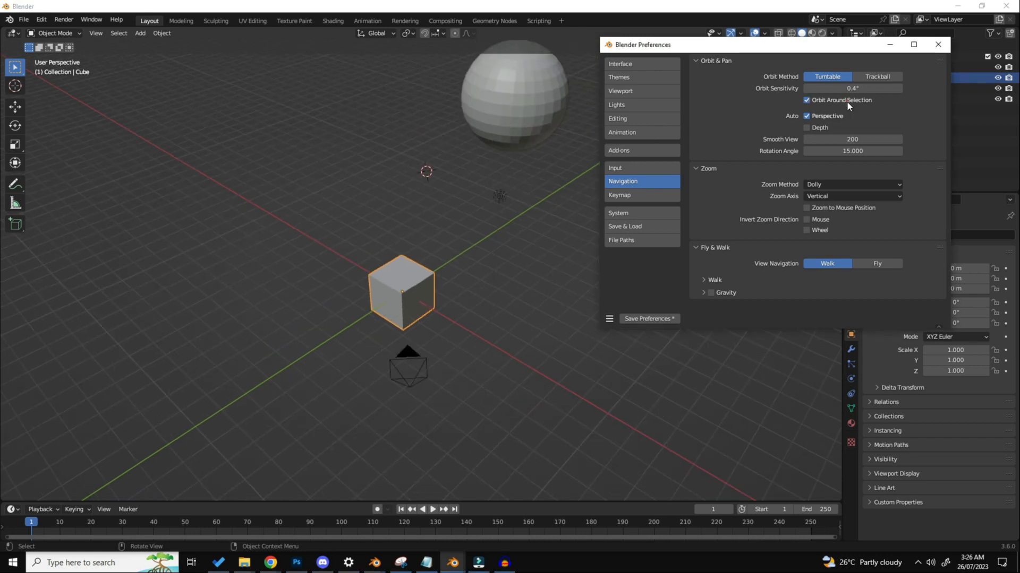
{"action": "middle_click_drag", "start_coordinate": [432, 305], "coordinate": [365, 297]}
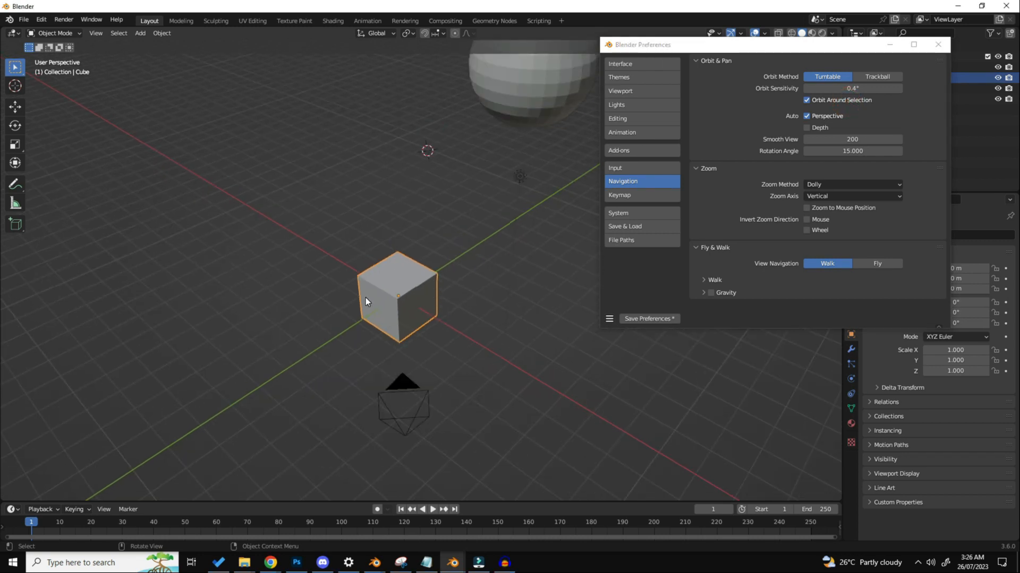
{"action": "scroll", "coordinate": [365, 298], "scroll_direction": "up", "scroll_amount": 3}
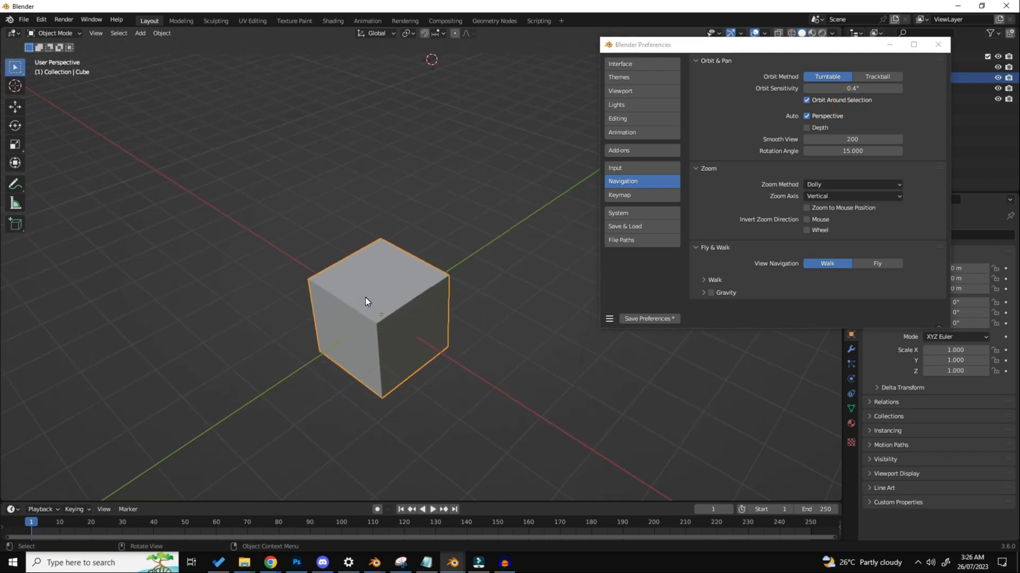
{"action": "scroll", "coordinate": [365, 298], "scroll_direction": "down", "scroll_amount": 7}
{"action": "left_click", "coordinate": [454, 180]}
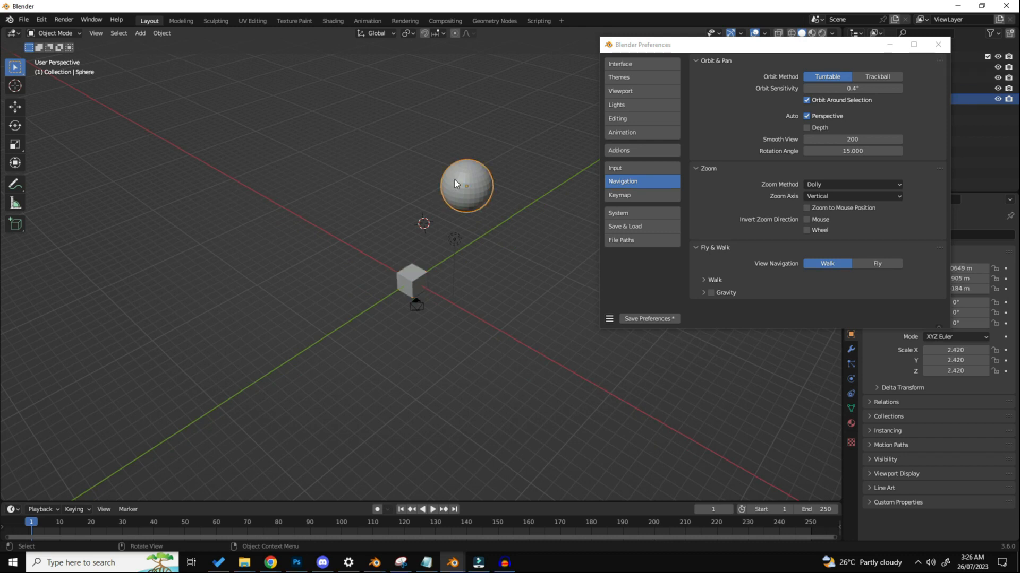
{"action": "scroll", "coordinate": [489, 148], "scroll_direction": "up", "scroll_amount": 5}
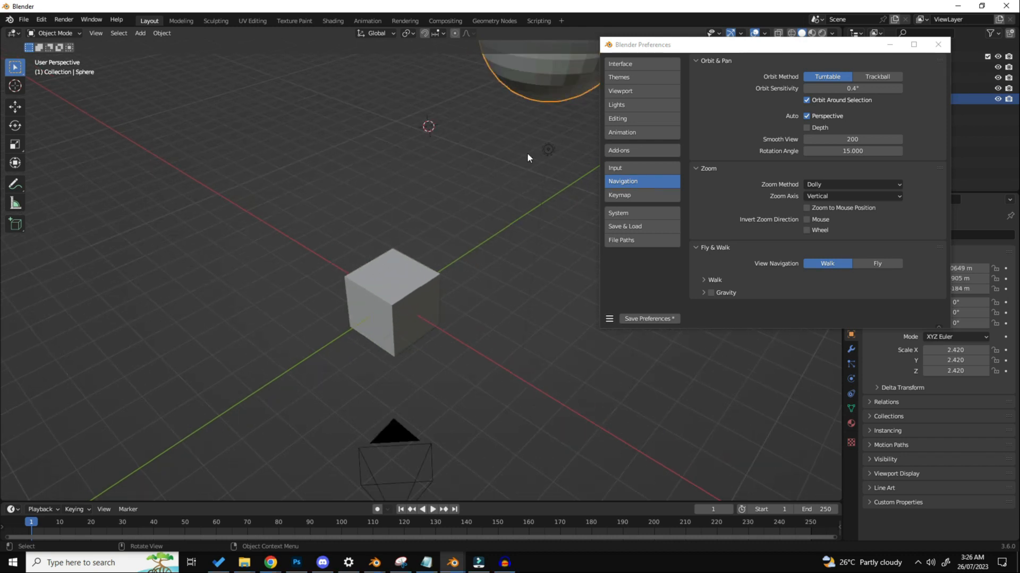
{"action": "middle_click_drag", "start_coordinate": [527, 155], "coordinate": [473, 187]}
Step: Turn Orbit Around Selection off and on again, comparing how the view orbits with the sphere selected
{"action": "left_click", "coordinate": [849, 102]}
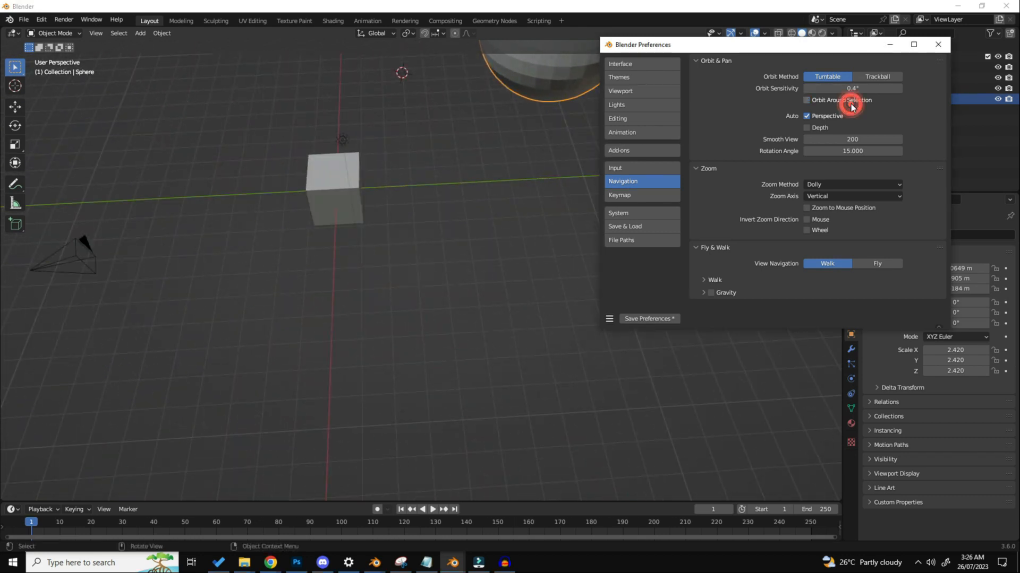
{"action": "middle_click_drag", "start_coordinate": [488, 243], "coordinate": [539, 211]}
{"action": "left_click", "coordinate": [828, 100]}
{"action": "middle_click_drag", "start_coordinate": [442, 265], "coordinate": [438, 305]}
{"action": "scroll", "coordinate": [446, 260], "scroll_direction": "up", "scroll_amount": 3}
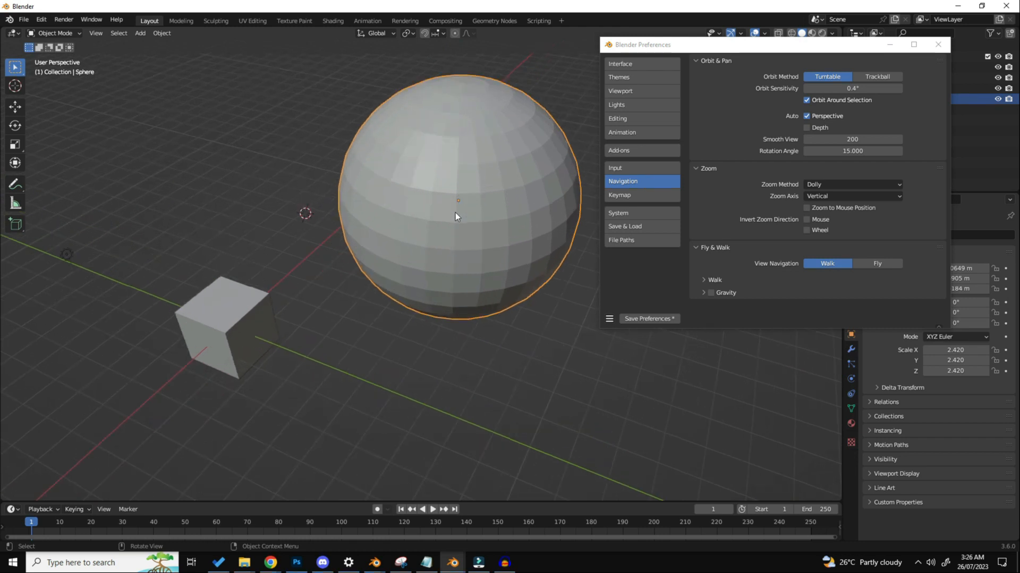
{"action": "key", "text": "d"}
{"action": "mouse_move", "coordinate": [467, 193]}
{"action": "left_mouse_down"}
{"action": "mouse_move", "coordinate": [447, 216]}
{"action": "mouse_move", "coordinate": [490, 168]}
{"action": "mouse_move", "coordinate": [450, 200]}
{"action": "mouse_move", "coordinate": [508, 200]}
{"action": "left_mouse_up"}
{"action": "middle_click_drag", "start_coordinate": [519, 202], "coordinate": [444, 288]}
{"action": "scroll", "coordinate": [444, 289], "scroll_direction": "down", "scroll_amount": 5}
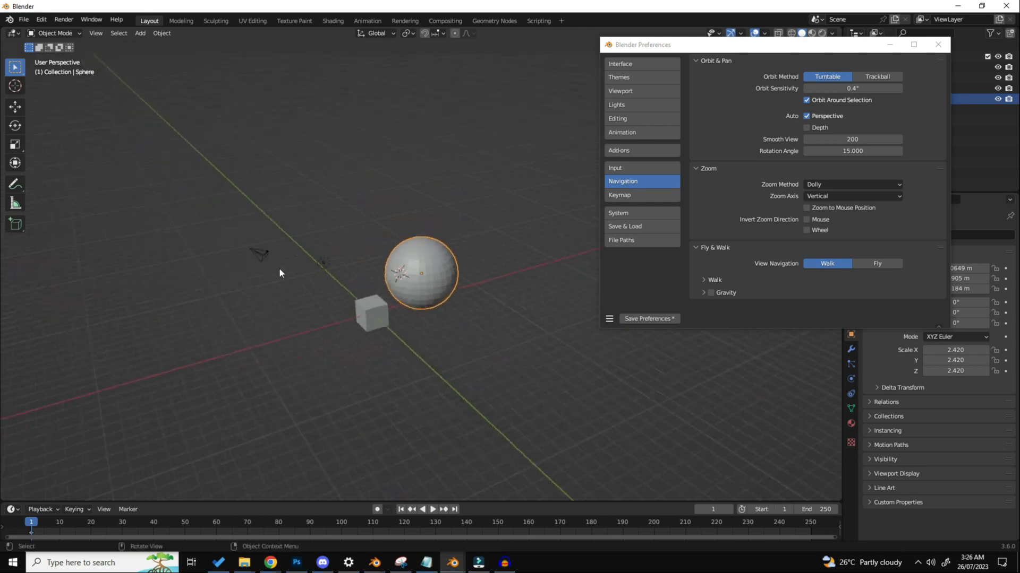
Step: Select the camera and orbit around it to check that it serves as the pivot
{"action": "left_click", "coordinate": [236, 263]}
{"action": "left_click", "coordinate": [246, 250]}
{"action": "scroll", "coordinate": [196, 251], "scroll_direction": "up", "scroll_amount": 4}
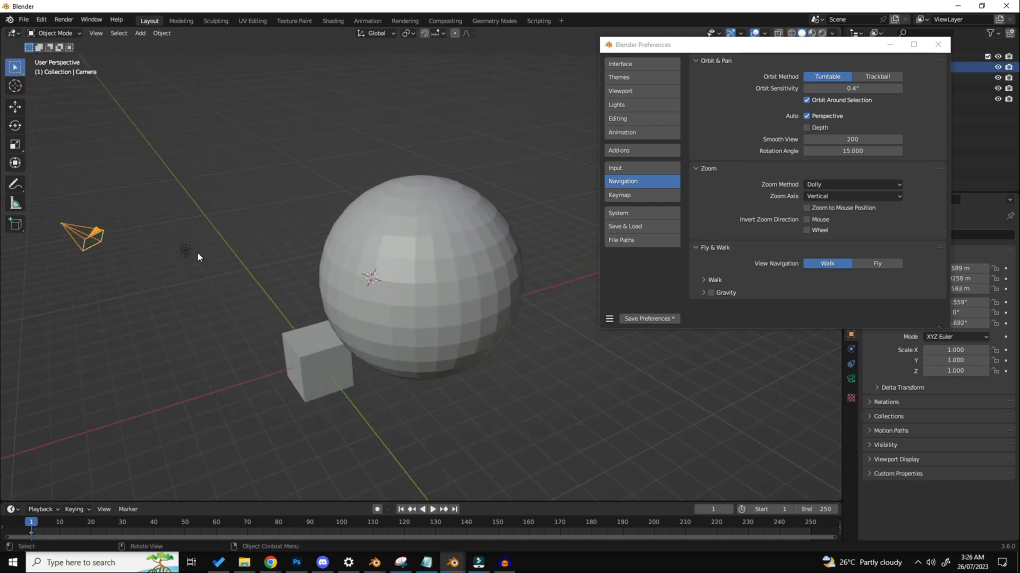
{"action": "middle_click_drag", "start_coordinate": [198, 253], "coordinate": [138, 303]}
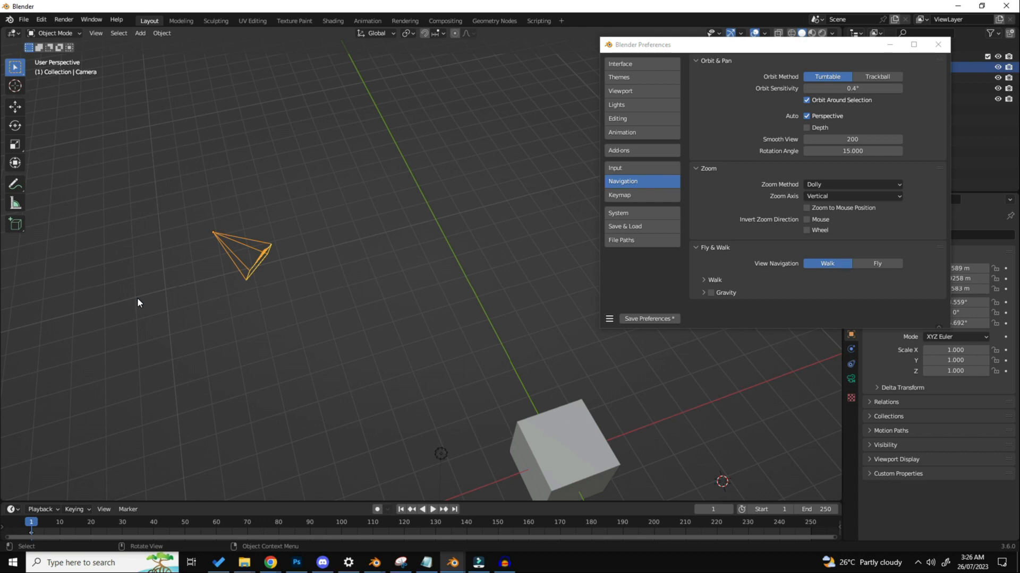
{"action": "middle_click_drag", "start_coordinate": [154, 302], "coordinate": [456, 279]}
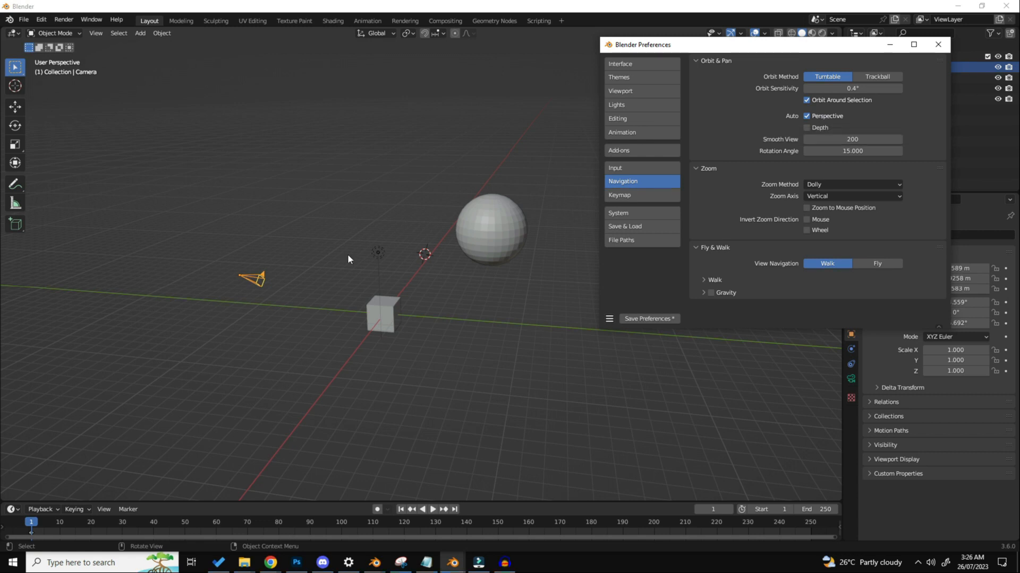
{"action": "middle_click_drag", "start_coordinate": [347, 254], "coordinate": [308, 244]}
Step: Switch the viewport to the Front viewpoint and inspect the scene from there with the cube selected
{"action": "left_click", "coordinate": [95, 33]}
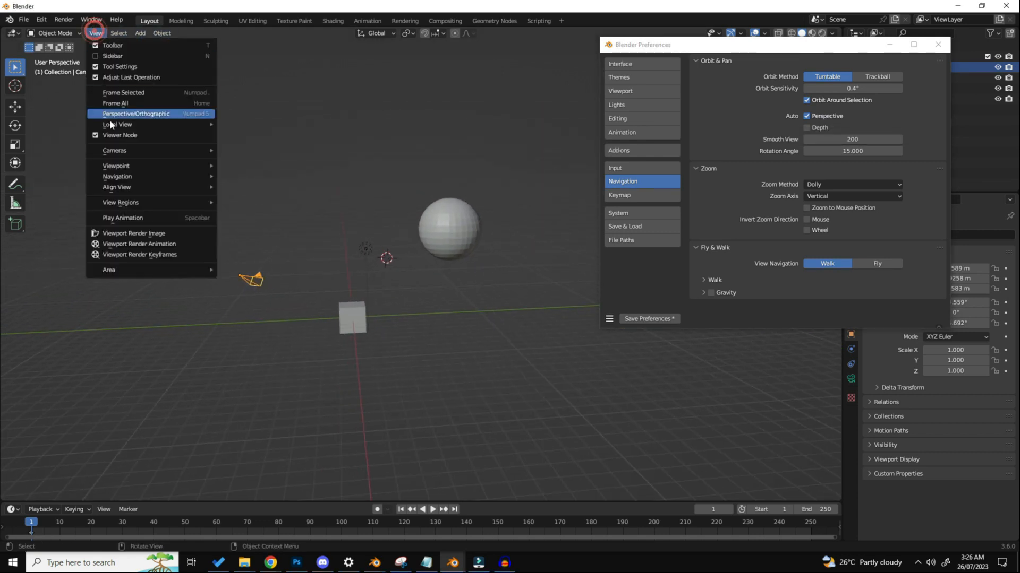
{"action": "mouse_move", "coordinate": [142, 166]}
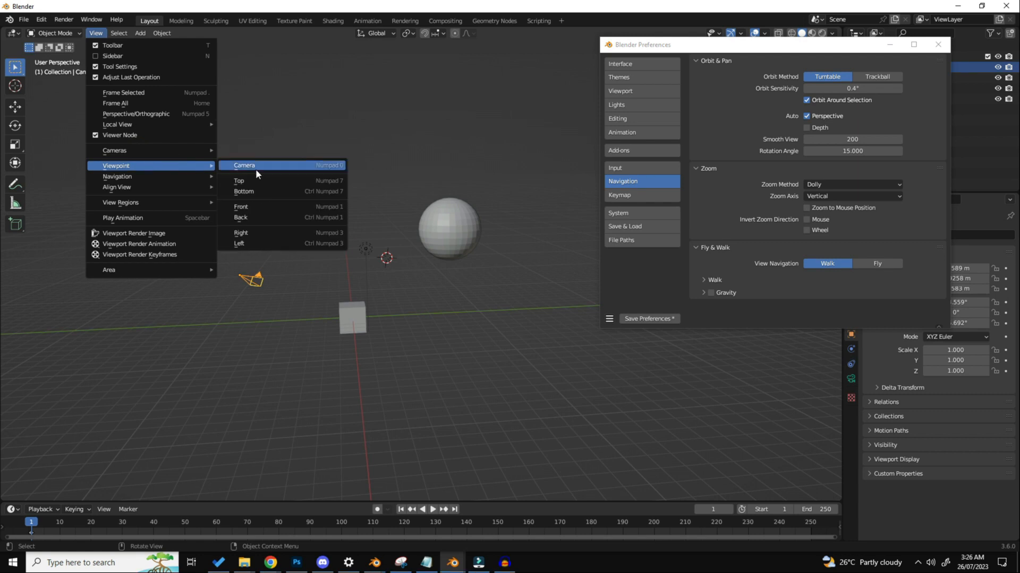
{"action": "left_click", "coordinate": [260, 208]}
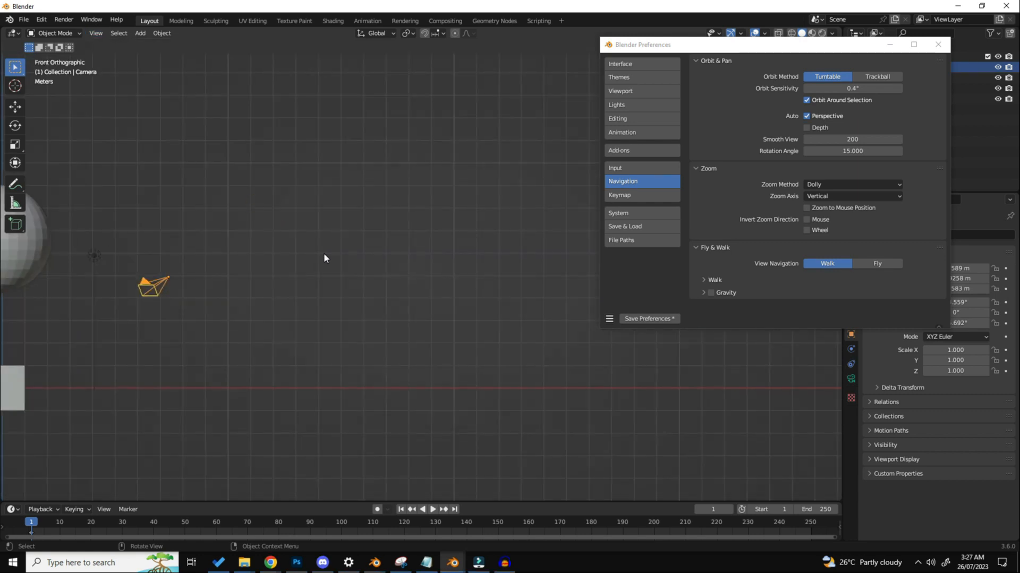
{"action": "scroll", "coordinate": [323, 253], "scroll_direction": "down", "scroll_amount": 3}
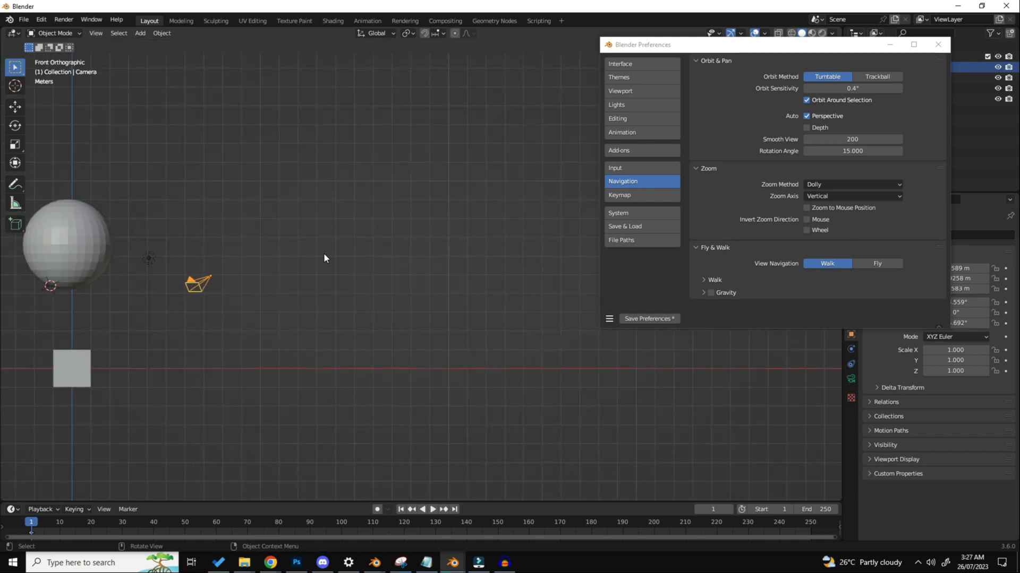
{"action": "middle_click_drag", "start_coordinate": [204, 316], "coordinate": [435, 284], "text": "shift"}
{"action": "scroll", "coordinate": [371, 322], "scroll_direction": "up", "scroll_amount": 4}
{"action": "scroll", "coordinate": [361, 297], "scroll_direction": "down", "scroll_amount": 2}
{"action": "mouse_move", "coordinate": [301, 142]}
{"action": "left_mouse_down"}
{"action": "mouse_move", "coordinate": [492, 415]}
{"action": "mouse_move", "coordinate": [463, 398]}
{"action": "mouse_move", "coordinate": [550, 399]}
{"action": "mouse_move", "coordinate": [496, 154]}
{"action": "mouse_move", "coordinate": [222, 143]}
{"action": "left_mouse_up"}
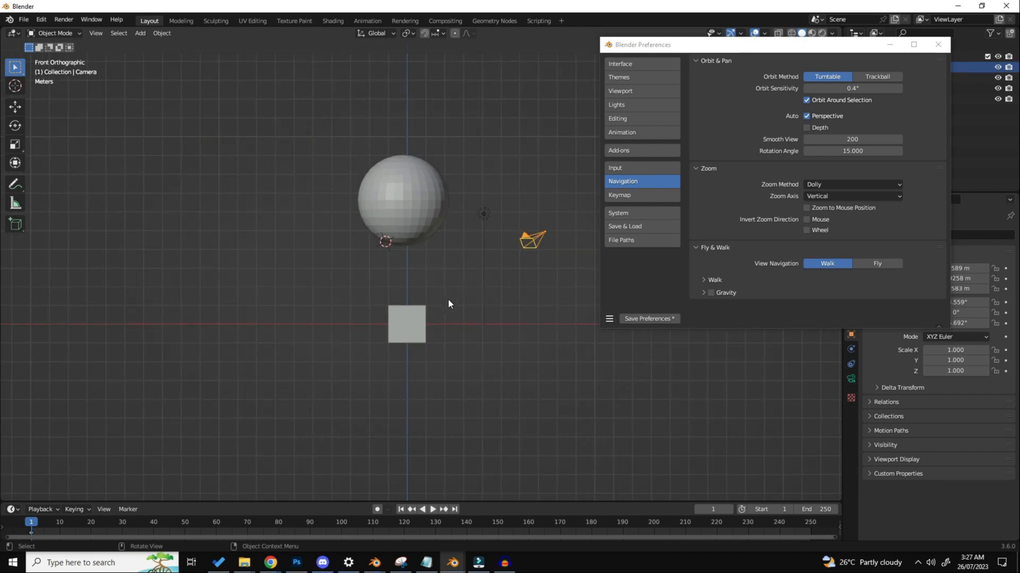
{"action": "scroll", "coordinate": [420, 311], "scroll_direction": "up", "scroll_amount": 4}
{"action": "left_click", "coordinate": [410, 367]}
{"action": "scroll", "coordinate": [411, 388], "scroll_direction": "up", "scroll_amount": 3}
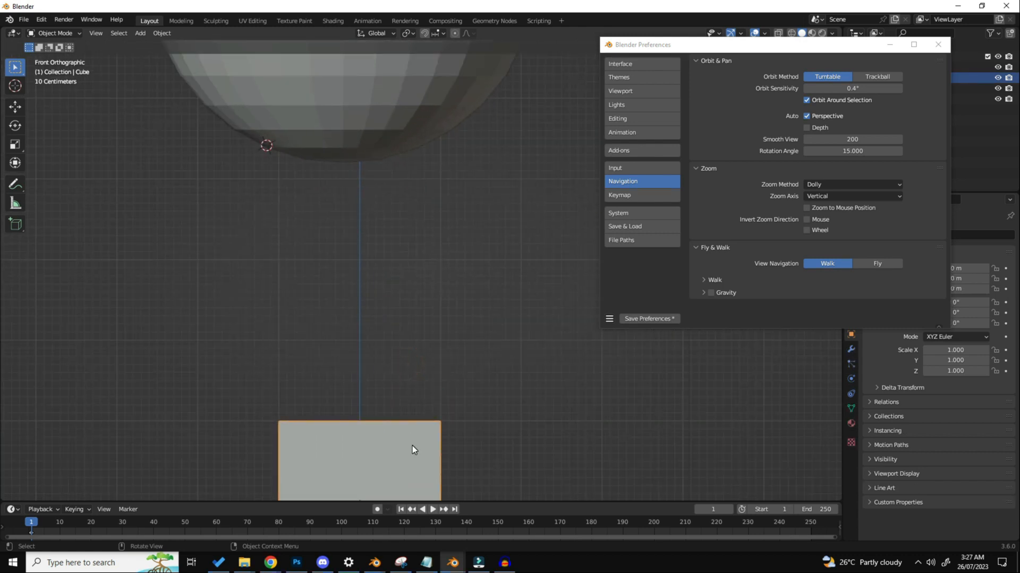
{"action": "middle_click_drag", "start_coordinate": [413, 448], "coordinate": [414, 450]}
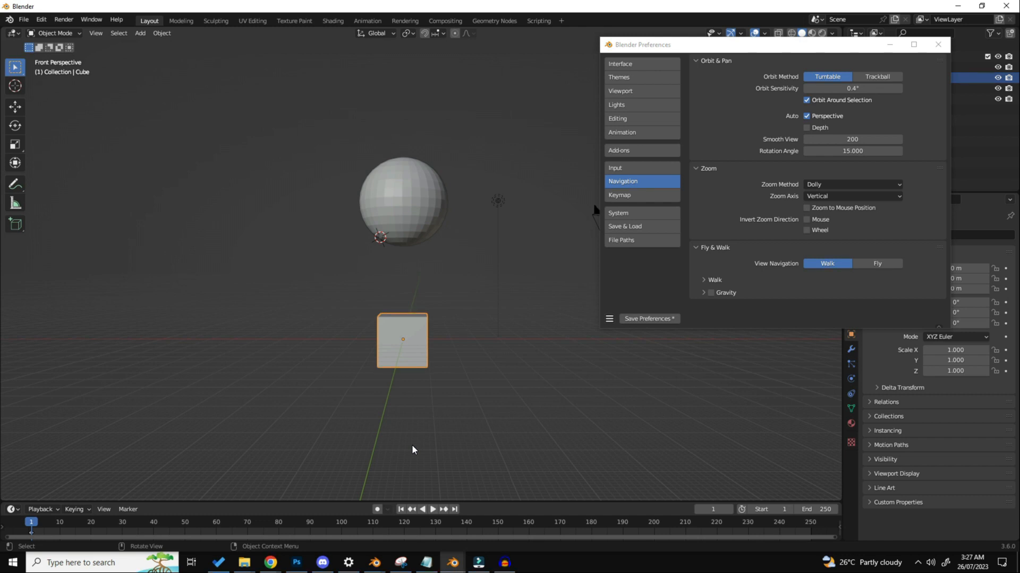
Step: Disable Auto Perspective, orbit the view, and return to the Front viewpoint to test the setting
{"action": "left_click", "coordinate": [813, 118]}
{"action": "middle_click_drag", "start_coordinate": [412, 338], "coordinate": [394, 212]}
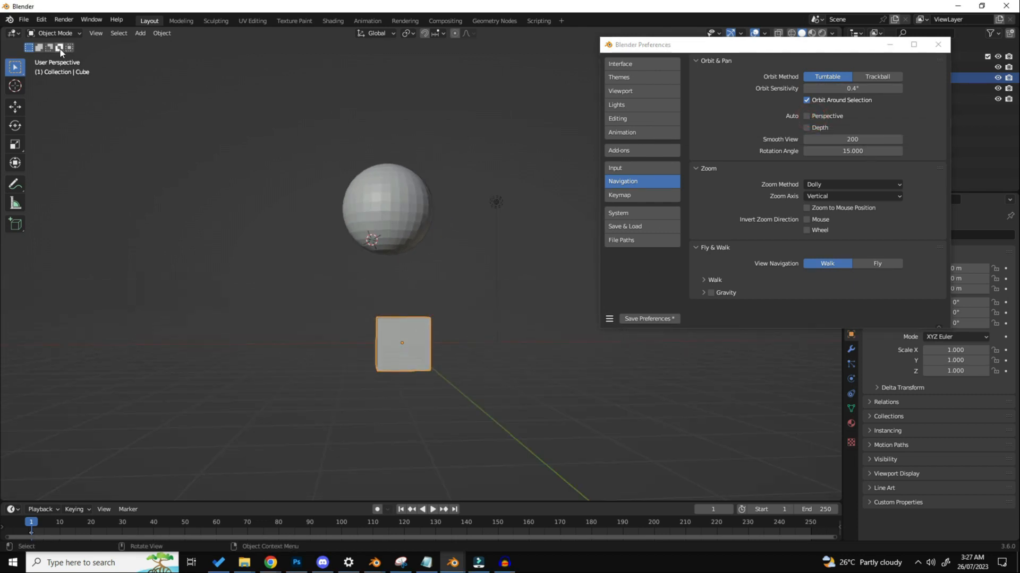
{"action": "left_click", "coordinate": [95, 33]}
{"action": "left_click", "coordinate": [128, 152]}
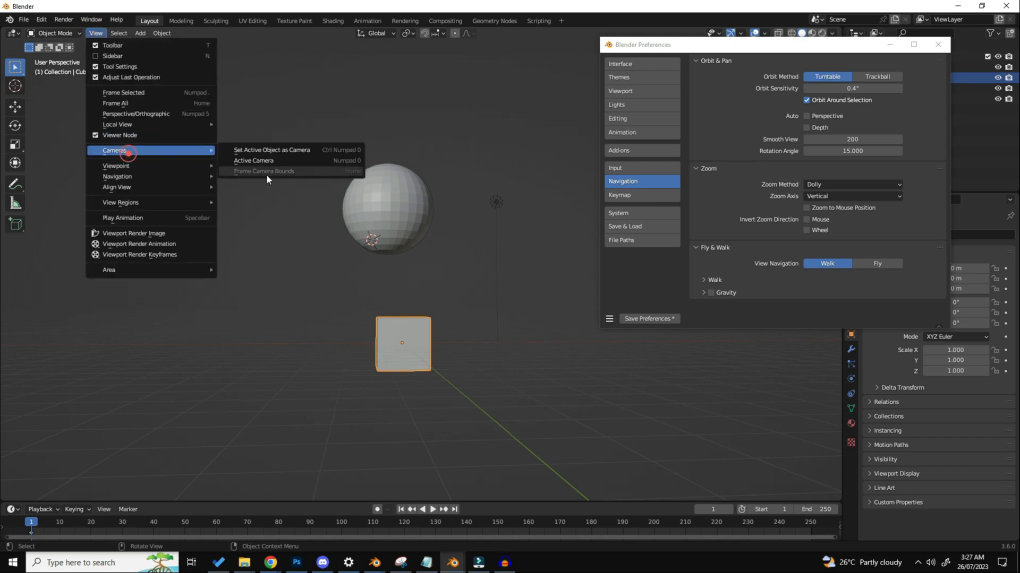
{"action": "left_click", "coordinate": [157, 167]}
{"action": "left_click", "coordinate": [259, 209]}
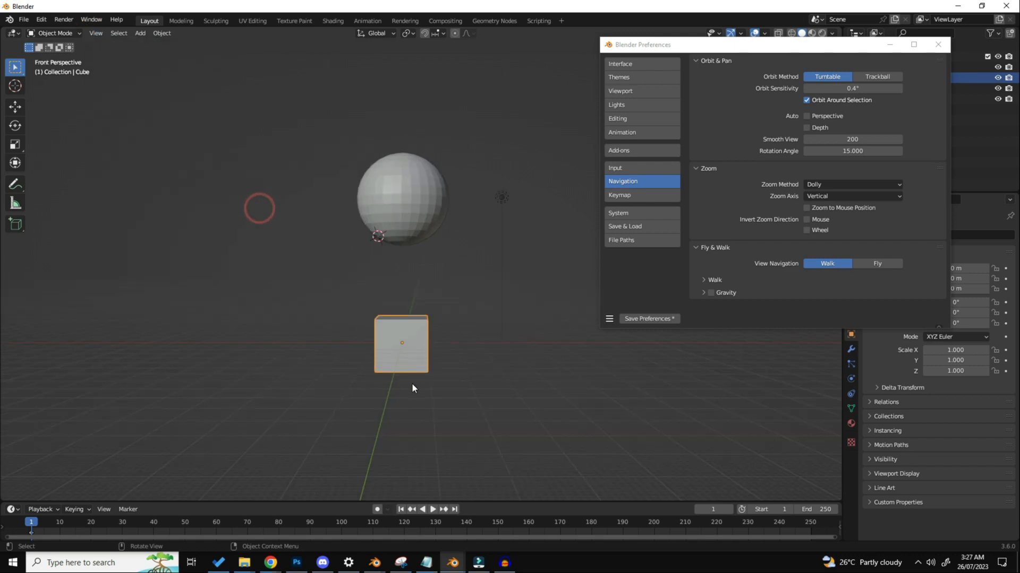
Step: Uncover the viewport's navigation controls, switch to orthographic projection, and orbit around the cube to check the projection
{"action": "left_click_drag", "start_coordinate": [798, 47], "coordinate": [741, 205]}
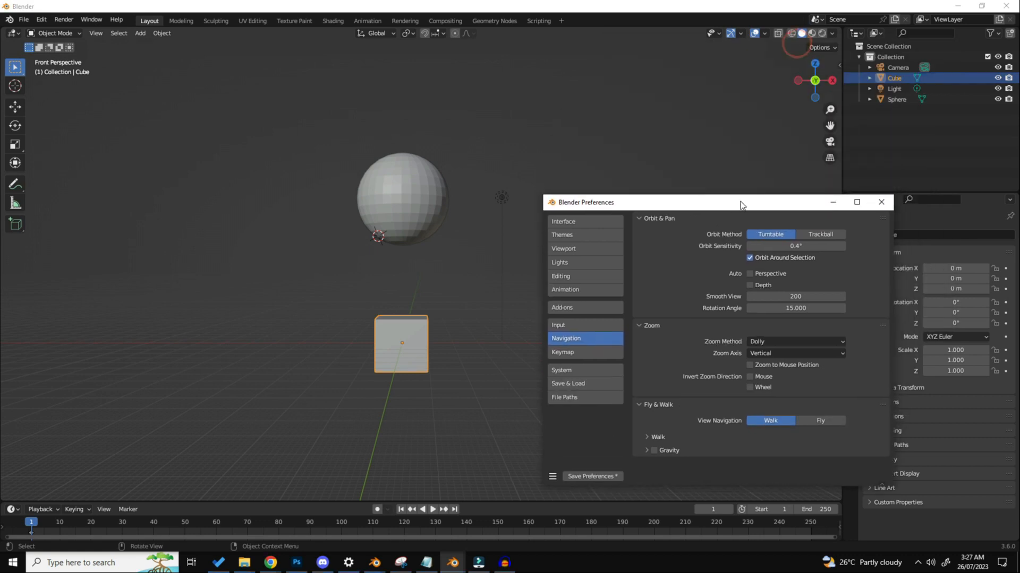
{"action": "left_click", "coordinate": [830, 157]}
{"action": "scroll", "coordinate": [326, 241], "scroll_direction": "down", "scroll_amount": 3}
{"action": "scroll", "coordinate": [326, 243], "scroll_direction": "down", "scroll_amount": 2}
{"action": "middle_click_drag", "start_coordinate": [352, 350], "coordinate": [366, 285], "text": "shift"}
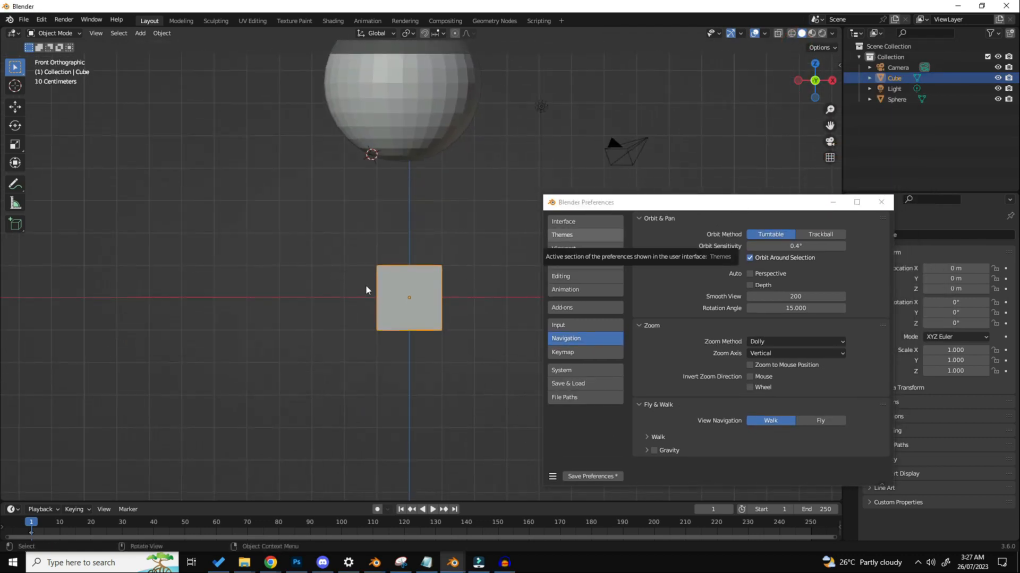
{"action": "scroll", "coordinate": [403, 301], "scroll_direction": "up", "scroll_amount": 5}
{"action": "middle_click_drag", "start_coordinate": [440, 316], "coordinate": [108, 192]}
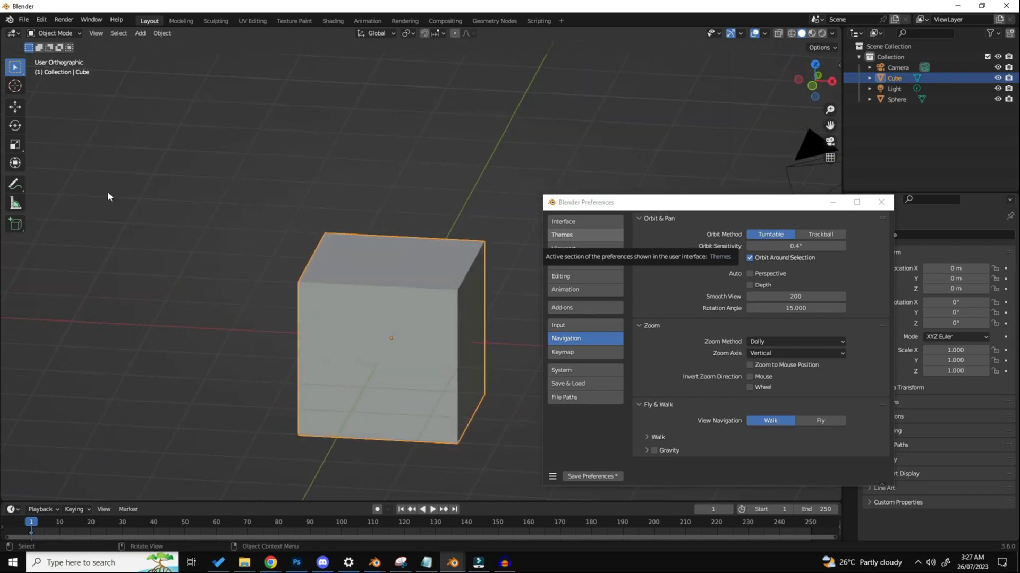
{"action": "left_click_drag", "start_coordinate": [164, 82], "coordinate": [25, 55]}
Step: Temporarily enable Auto Perspective and test it by orbiting away from the Front view
{"action": "left_click", "coordinate": [763, 274]}
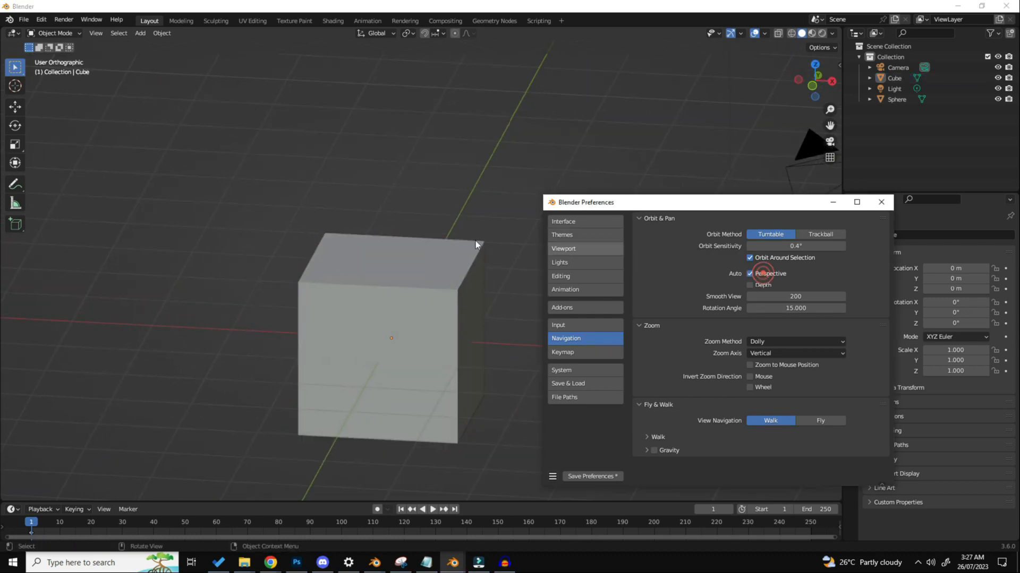
{"action": "scroll", "coordinate": [399, 241], "scroll_direction": "down", "scroll_amount": 1}
{"action": "middle_click_drag", "start_coordinate": [324, 241], "coordinate": [330, 232], "text": "alt"}
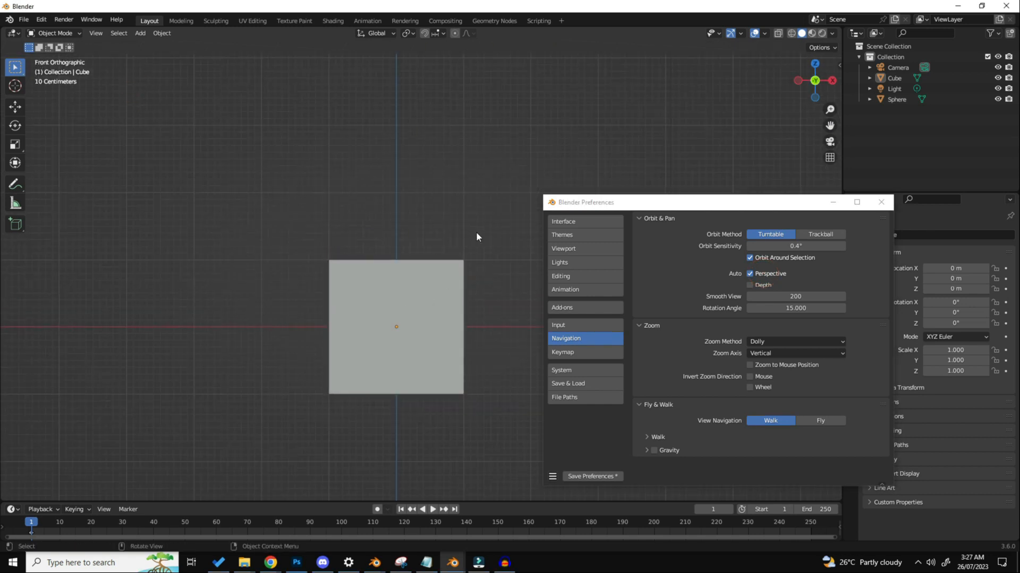
{"action": "middle_click_drag", "start_coordinate": [476, 236], "coordinate": [353, 175]}
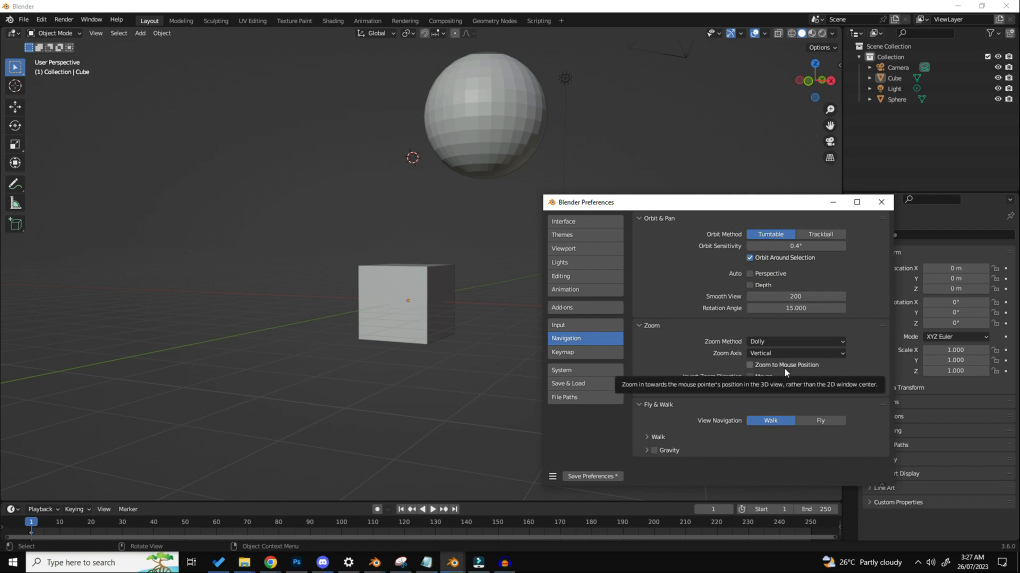
Step: Enable Zoom to Mouse Position and test zooming in and out toward an empty area of the perspective view
{"action": "left_click", "coordinate": [805, 368]}
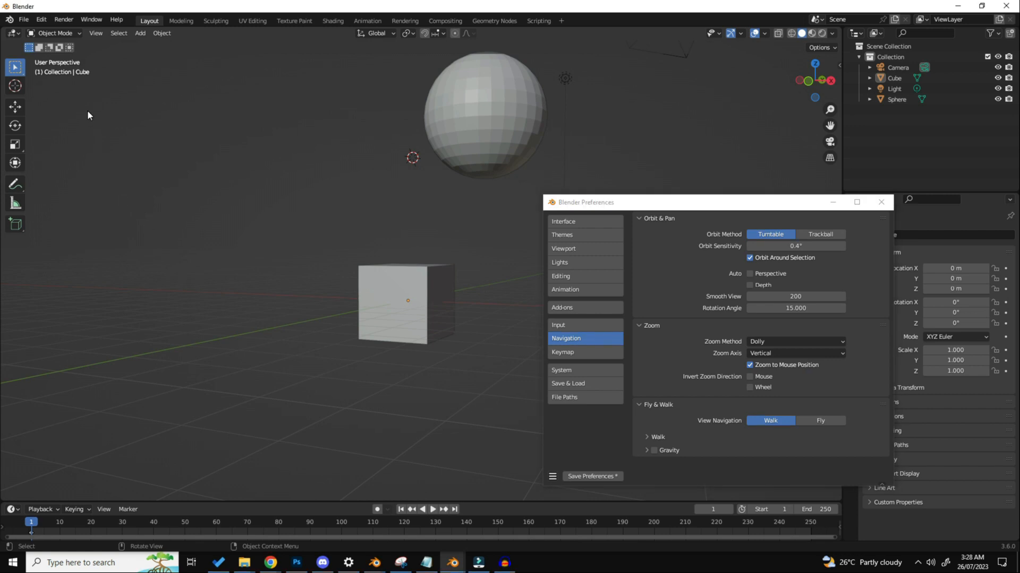
{"action": "scroll", "coordinate": [87, 110], "scroll_direction": "down", "scroll_amount": 5}
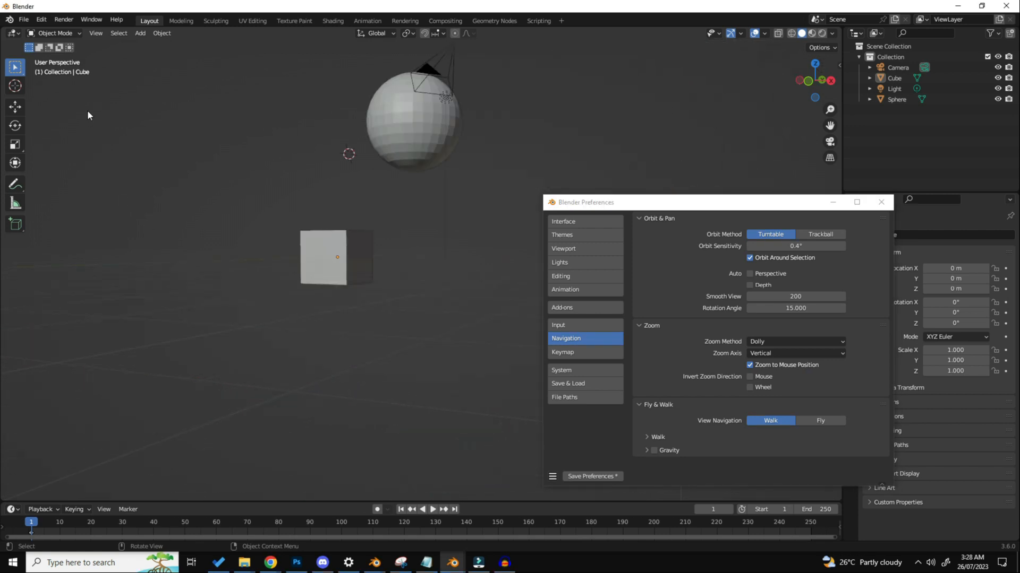
{"action": "scroll", "coordinate": [68, 91], "scroll_direction": "up", "scroll_amount": 6}
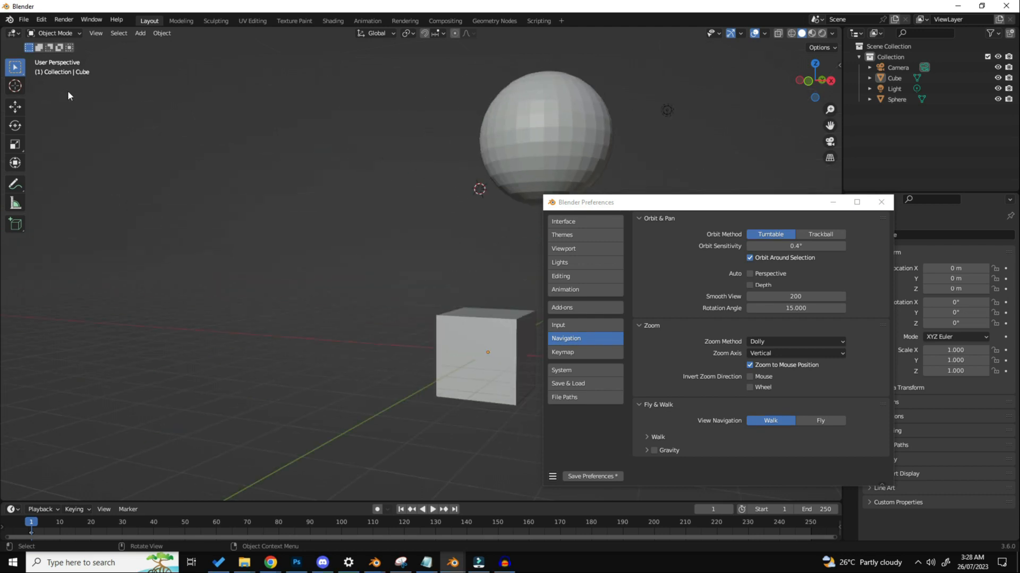
{"action": "scroll", "coordinate": [68, 91], "scroll_direction": "up", "scroll_amount": 2}
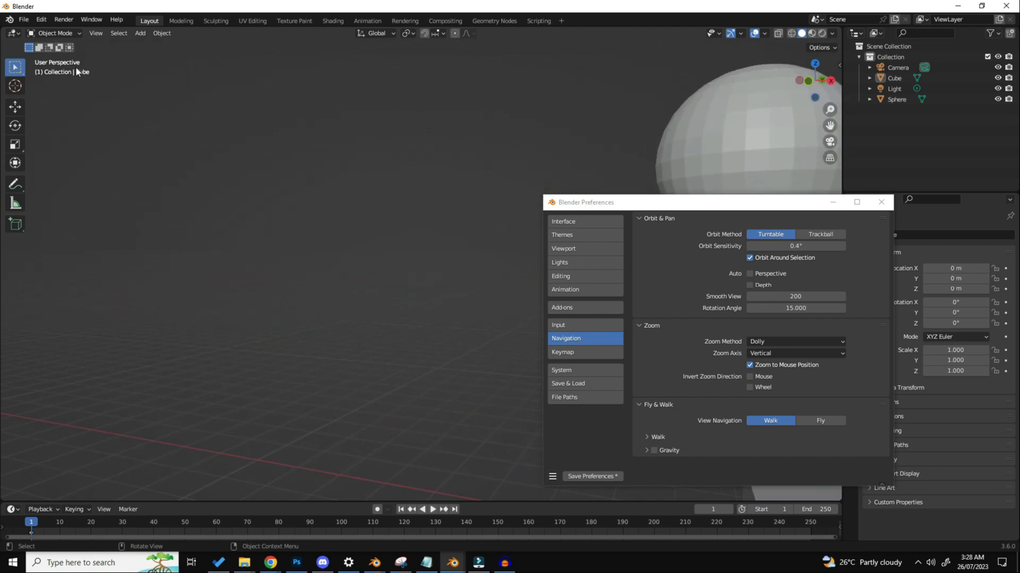
{"action": "scroll", "coordinate": [64, 98], "scroll_direction": "up", "scroll_amount": 2}
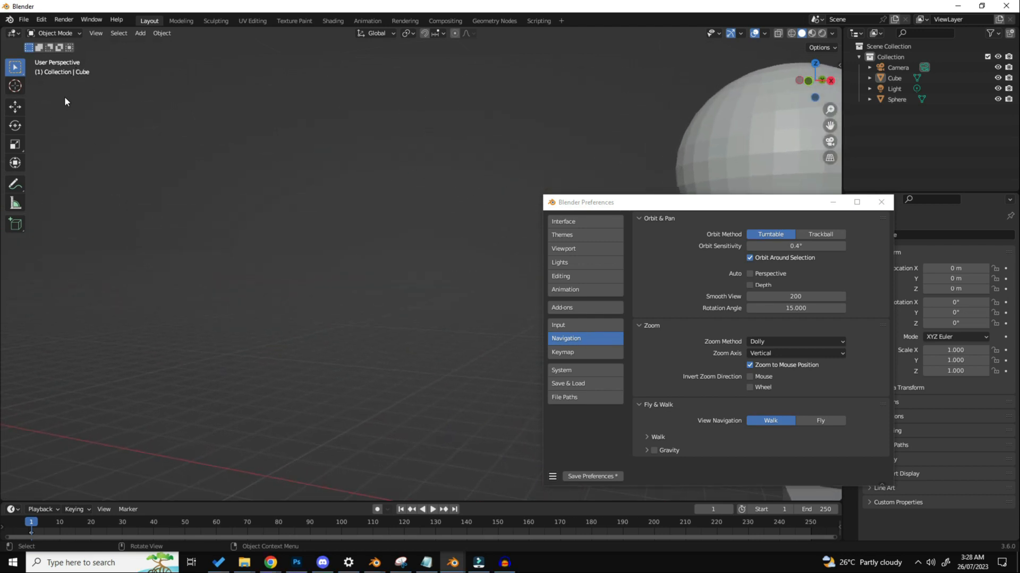
{"action": "scroll", "coordinate": [65, 98], "scroll_direction": "up", "scroll_amount": 2}
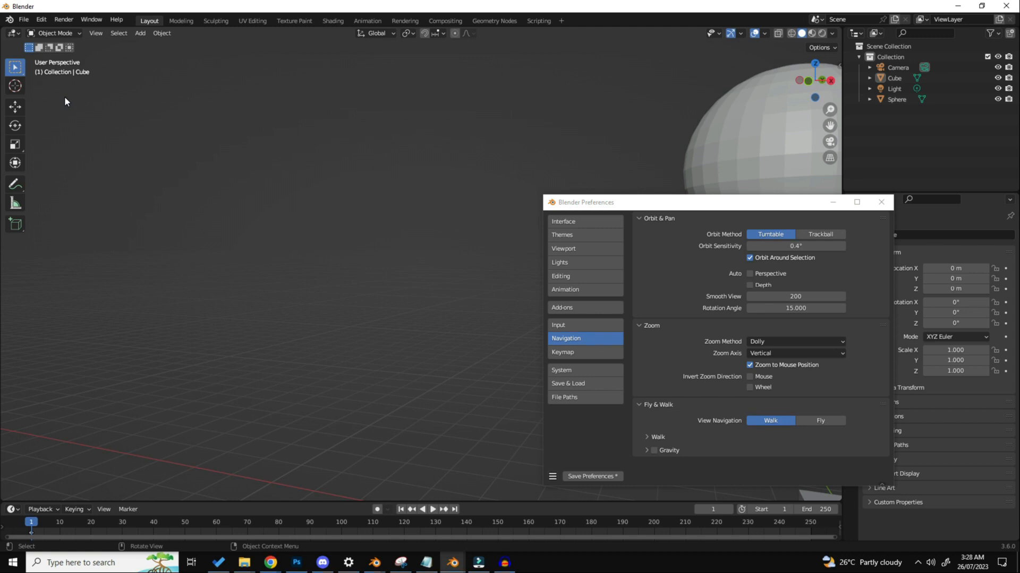
Step: Switch the viewport to orthographic projection and test Zoom to Mouse Position by zooming toward different corners of the cube
{"action": "left_click", "coordinate": [829, 160]}
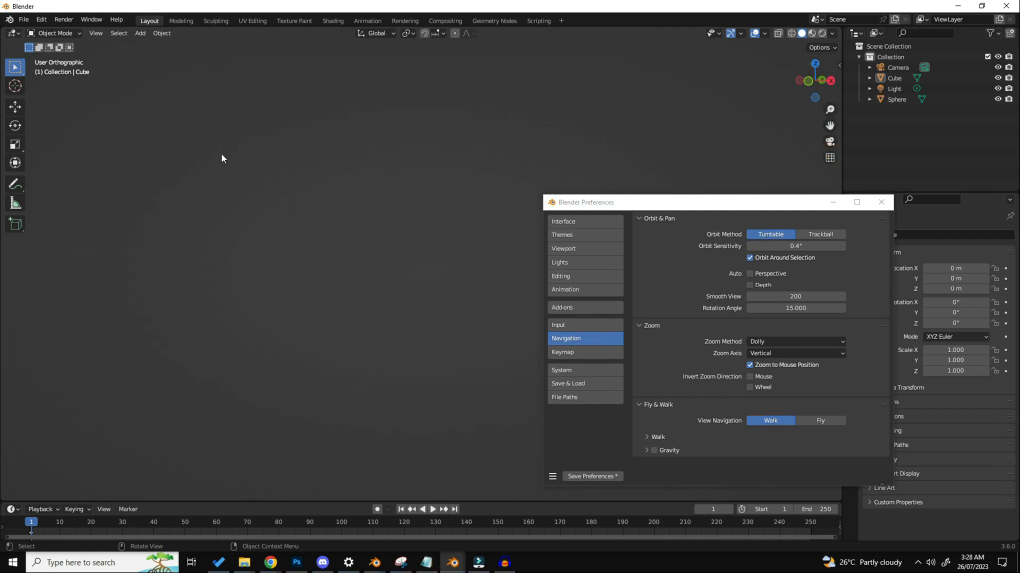
{"action": "scroll", "coordinate": [221, 154], "scroll_direction": "down", "scroll_amount": 5}
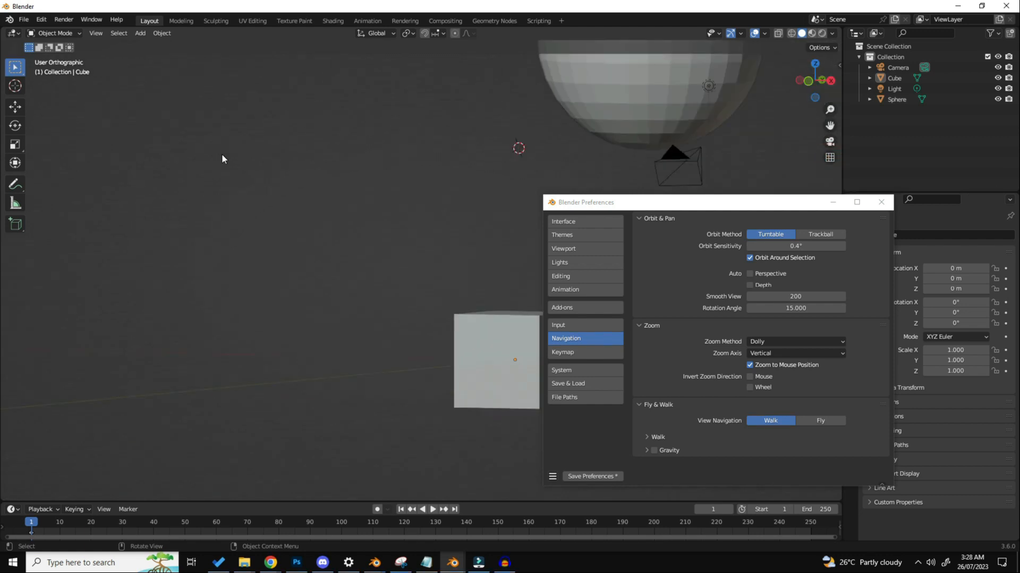
{"action": "scroll", "coordinate": [310, 221], "scroll_direction": "up", "scroll_amount": 4}
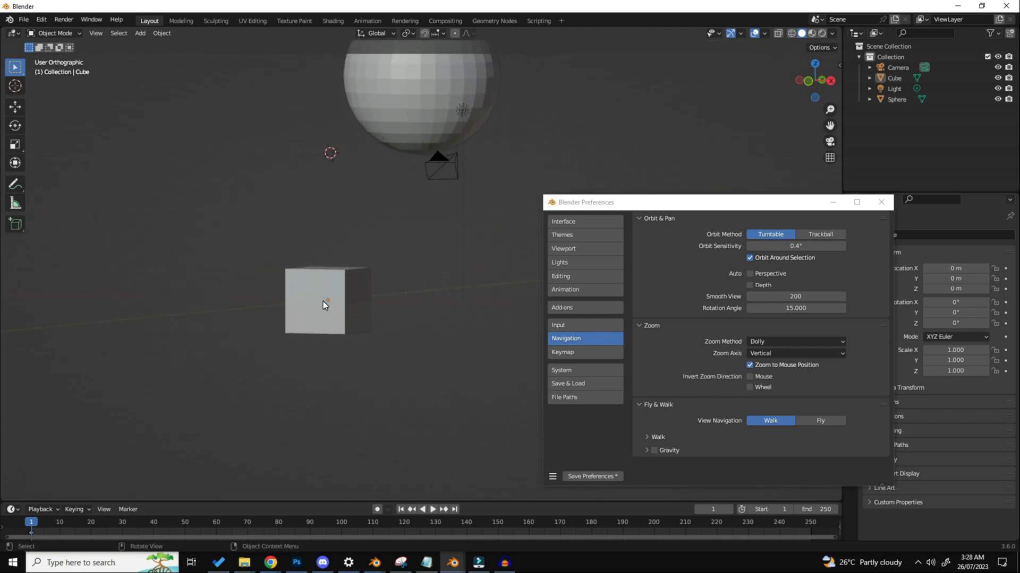
{"action": "scroll", "coordinate": [323, 301], "scroll_direction": "up", "scroll_amount": 8}
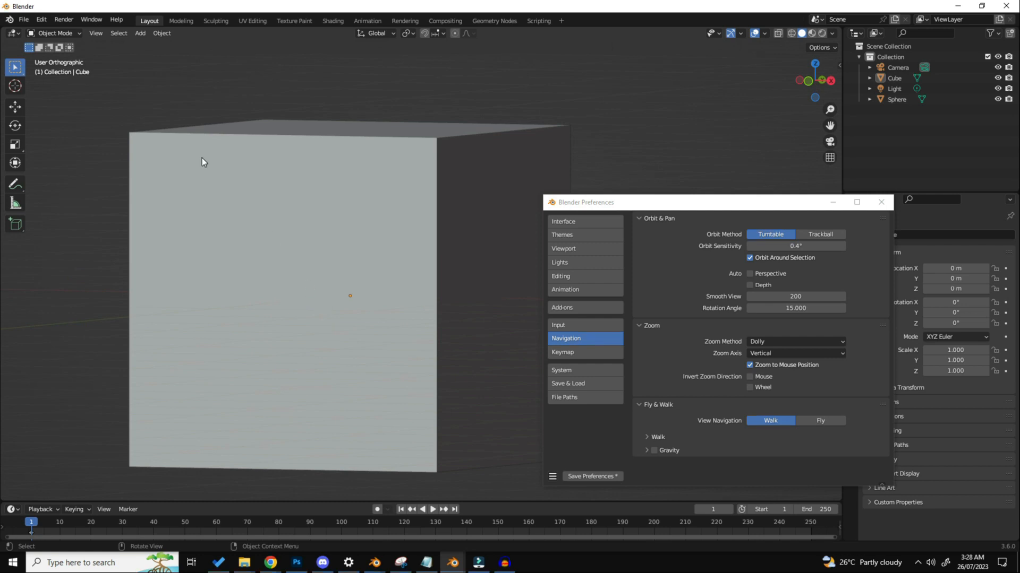
{"action": "scroll", "coordinate": [129, 134], "scroll_direction": "up", "scroll_amount": 2}
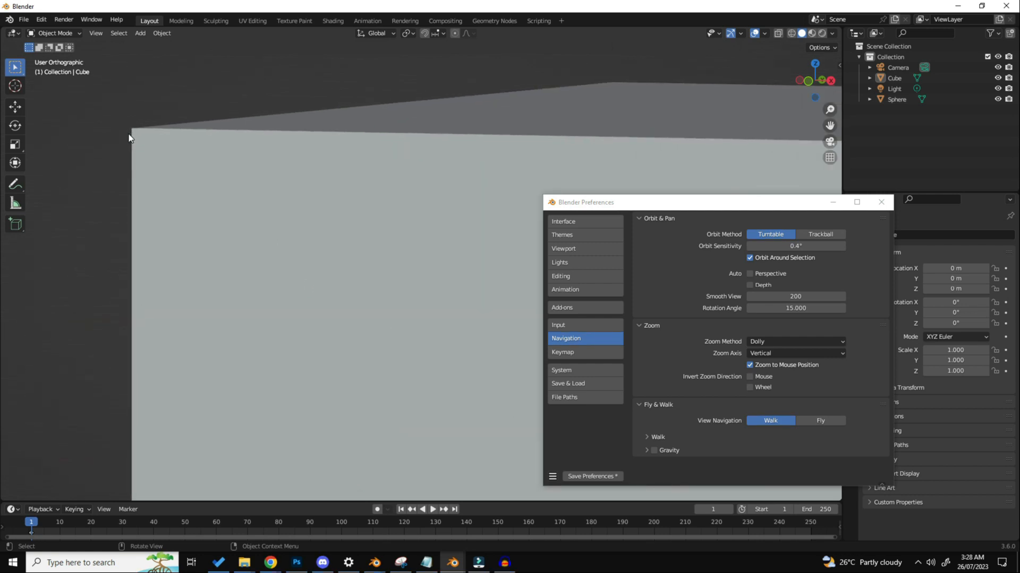
{"action": "scroll", "coordinate": [129, 136], "scroll_direction": "down", "scroll_amount": 5}
{"action": "scroll", "coordinate": [294, 142], "scroll_direction": "up", "scroll_amount": 6}
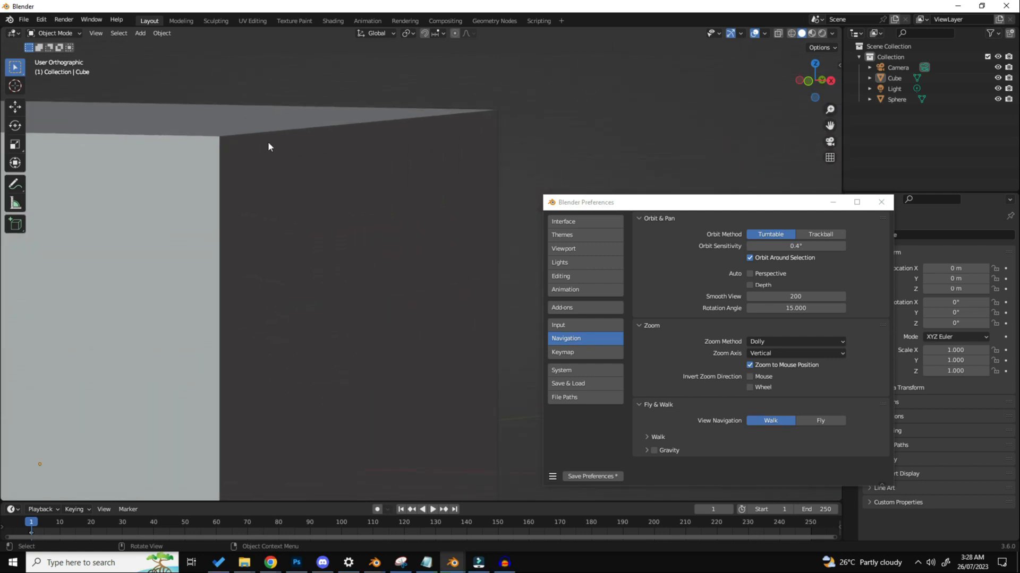
{"action": "scroll", "coordinate": [262, 150], "scroll_direction": "down", "scroll_amount": 4}
{"action": "scroll", "coordinate": [348, 143], "scroll_direction": "up", "scroll_amount": 4}
{"action": "scroll", "coordinate": [348, 143], "scroll_direction": "down", "scroll_amount": 5}
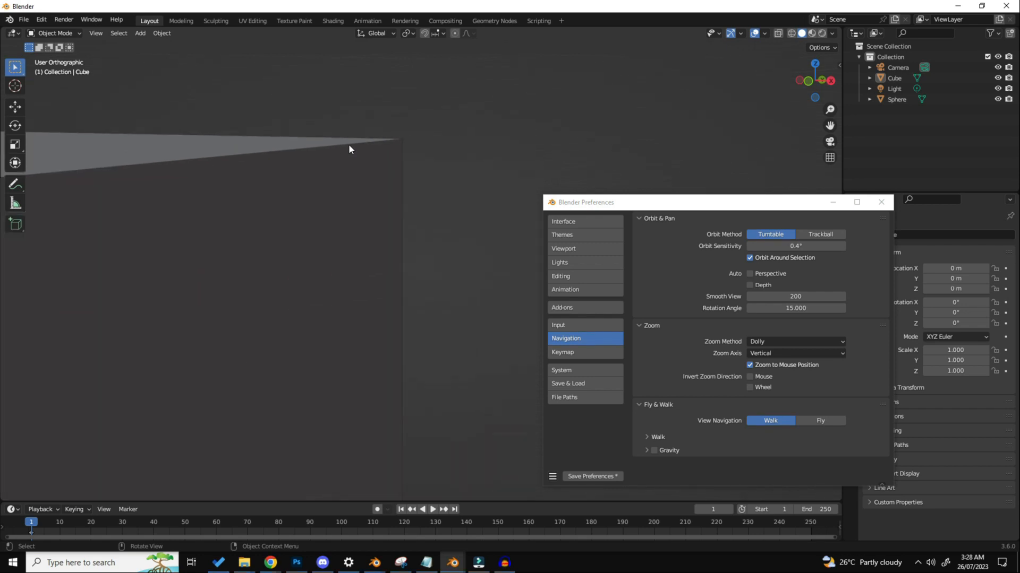
{"action": "scroll", "coordinate": [278, 388], "scroll_direction": "up", "scroll_amount": 6}
{"action": "scroll", "coordinate": [304, 236], "scroll_direction": "up", "scroll_amount": 5}
{"action": "scroll", "coordinate": [303, 243], "scroll_direction": "down", "scroll_amount": 13}
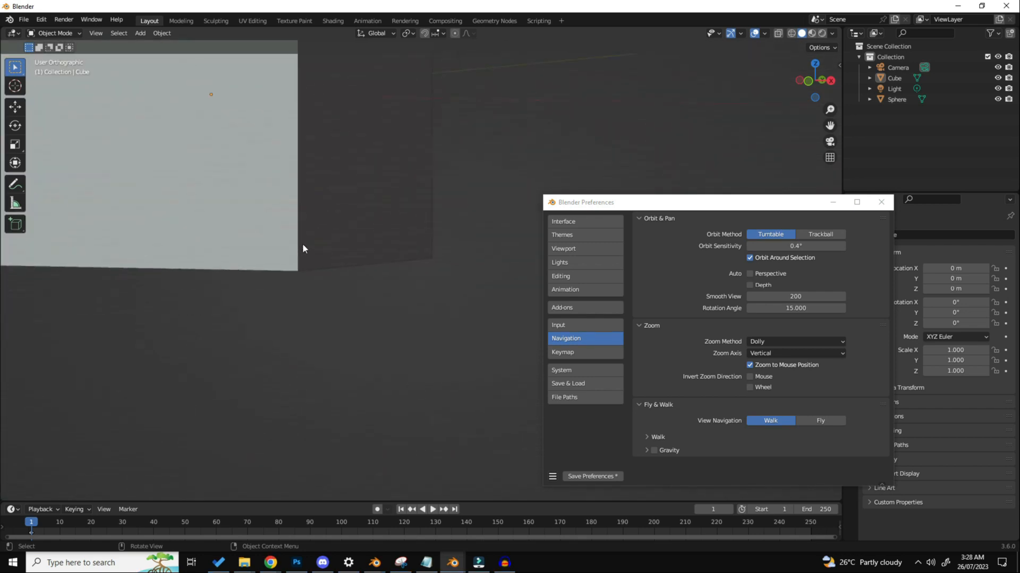
Step: Turn Zoom to Mouse Position off, compare zooming and panning around the cube, and turn the option back on
{"action": "left_click", "coordinate": [750, 364]}
{"action": "scroll", "coordinate": [326, 151], "scroll_direction": "up", "scroll_amount": 5}
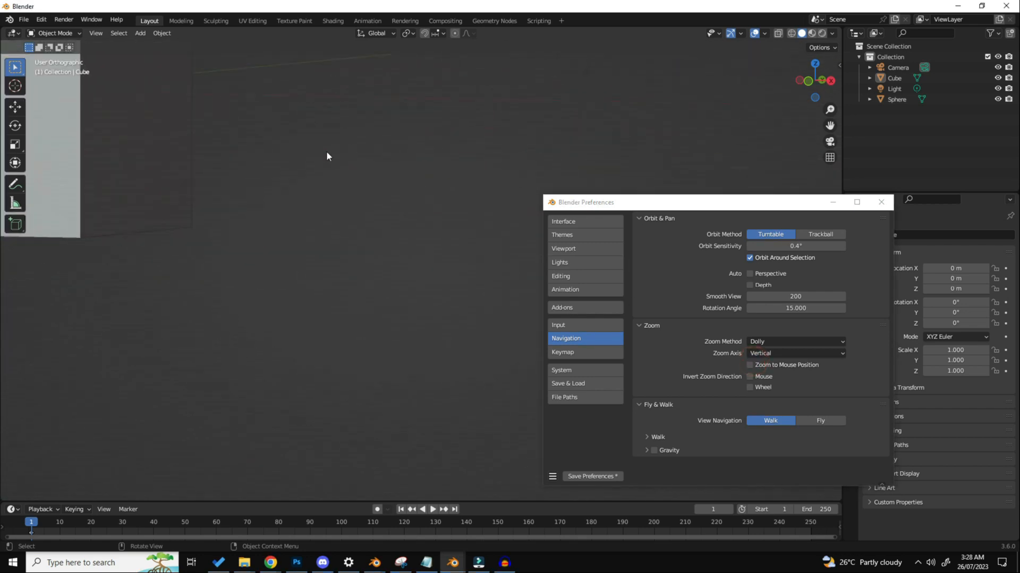
{"action": "scroll", "coordinate": [325, 159], "scroll_direction": "down", "scroll_amount": 4}
{"action": "scroll", "coordinate": [325, 161], "scroll_direction": "up", "scroll_amount": 4}
{"action": "scroll", "coordinate": [325, 161], "scroll_direction": "up", "scroll_amount": 2}
{"action": "middle_click_drag", "start_coordinate": [325, 161], "coordinate": [571, 355], "text": "shift"}
{"action": "mouse_move", "coordinate": [293, 200]}
{"action": "middle_mouse_down", "text": "shift"}
{"action": "mouse_move", "coordinate": [412, 300]}
{"action": "mouse_move", "coordinate": [547, 361]}
{"action": "mouse_move", "coordinate": [437, 180]}
{"action": "middle_mouse_up", "text": "shift"}
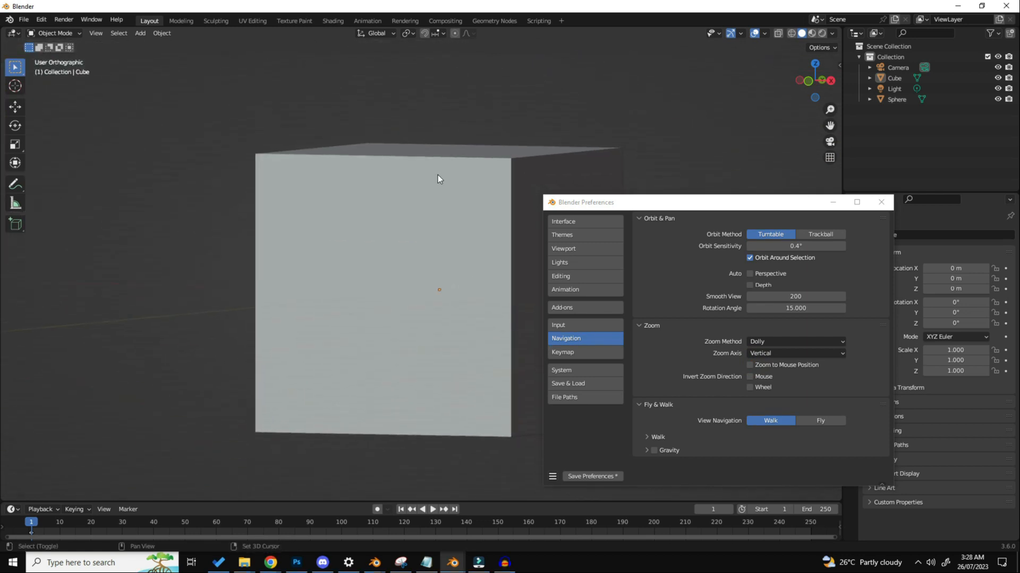
{"action": "middle_click_drag", "start_coordinate": [514, 291], "coordinate": [445, 205], "text": "shift"}
{"action": "left_click", "coordinate": [801, 363]}
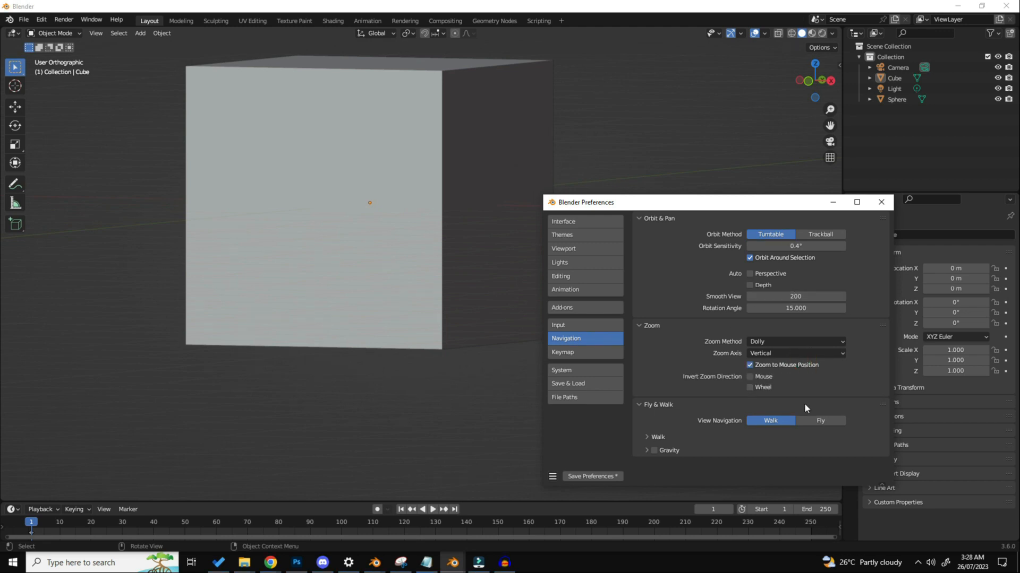
Step: Open the Keymap preferences and test the Play option of Spacebar Action by starting and stopping the animation
{"action": "left_click", "coordinate": [578, 351]}
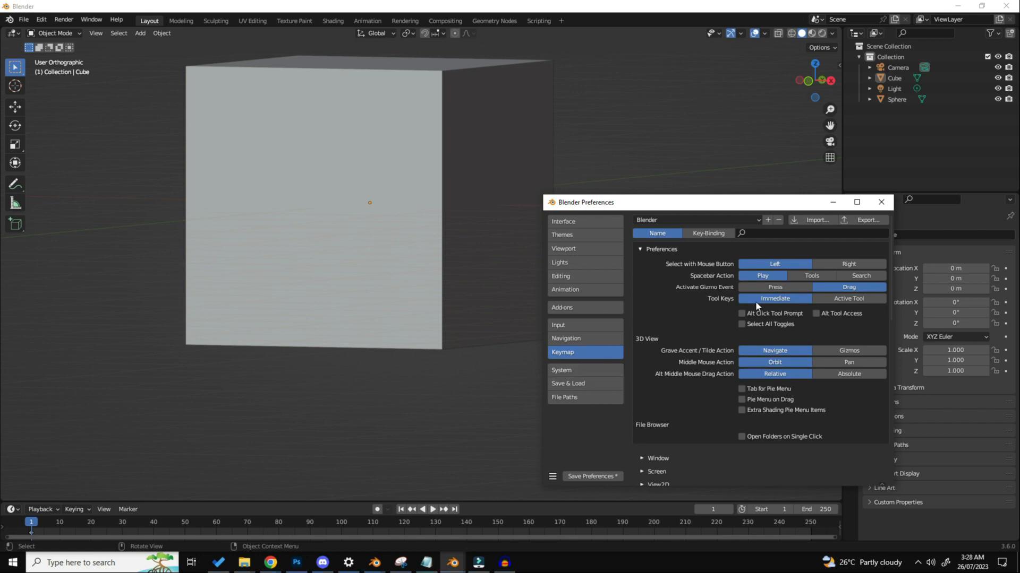
{"action": "key", "text": "space"}
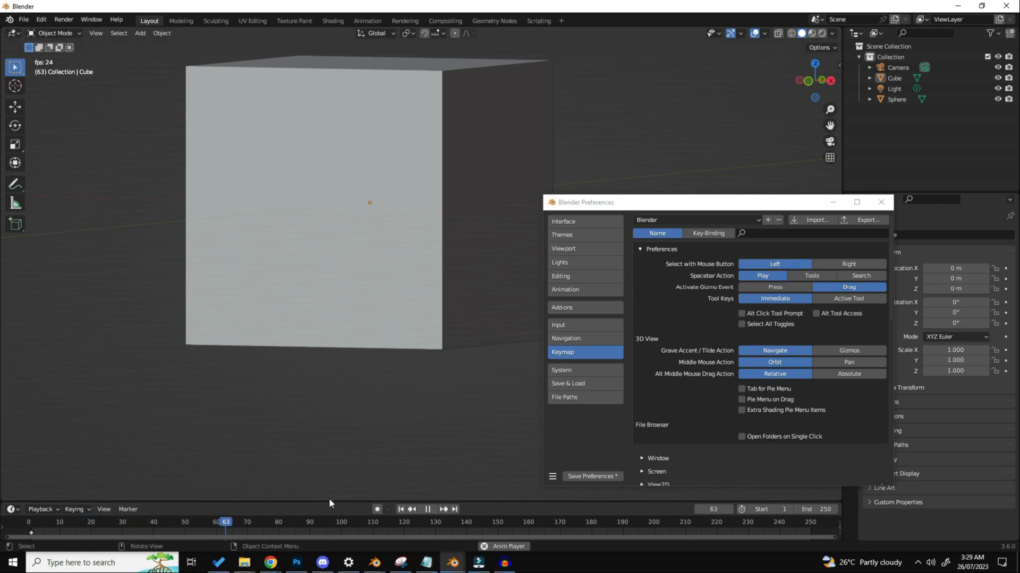
{"action": "key", "text": "space"}
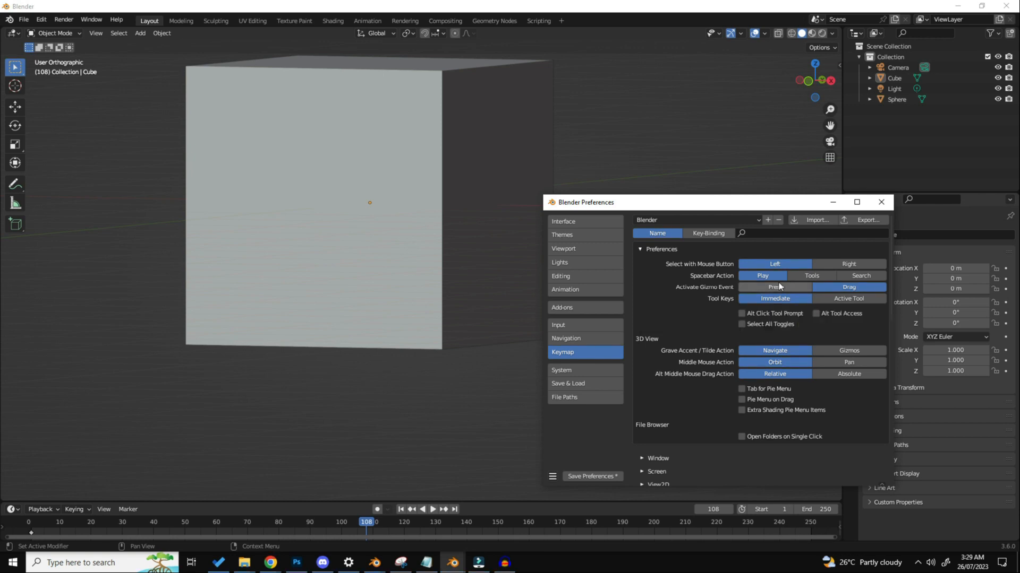
Step: Set Spacebar Action to Search and try the operator search in the viewport with "bone"
{"action": "left_click", "coordinate": [868, 277]}
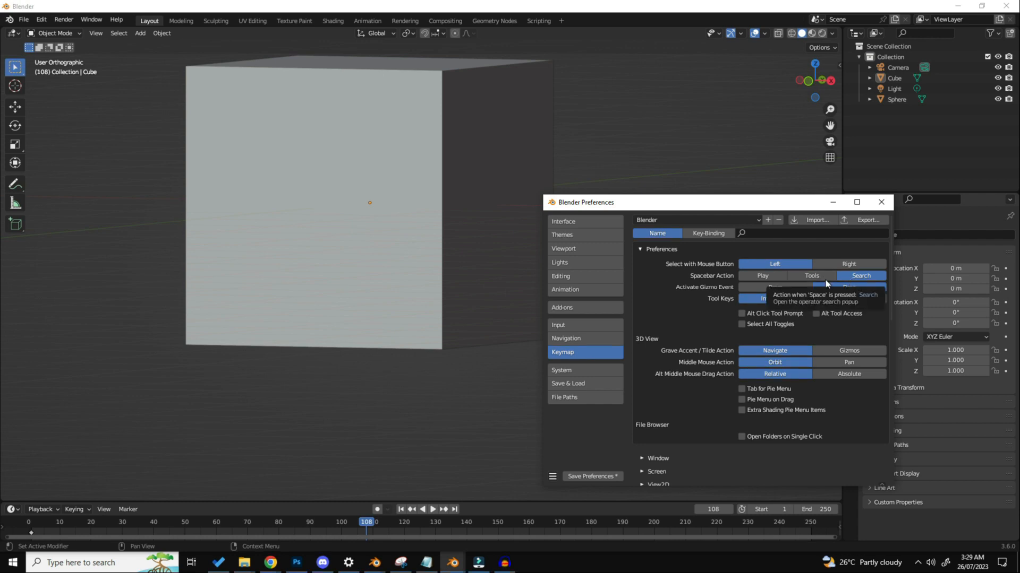
{"action": "middle_click_drag", "start_coordinate": [340, 276], "coordinate": [359, 286]}
{"action": "key", "text": "space"}
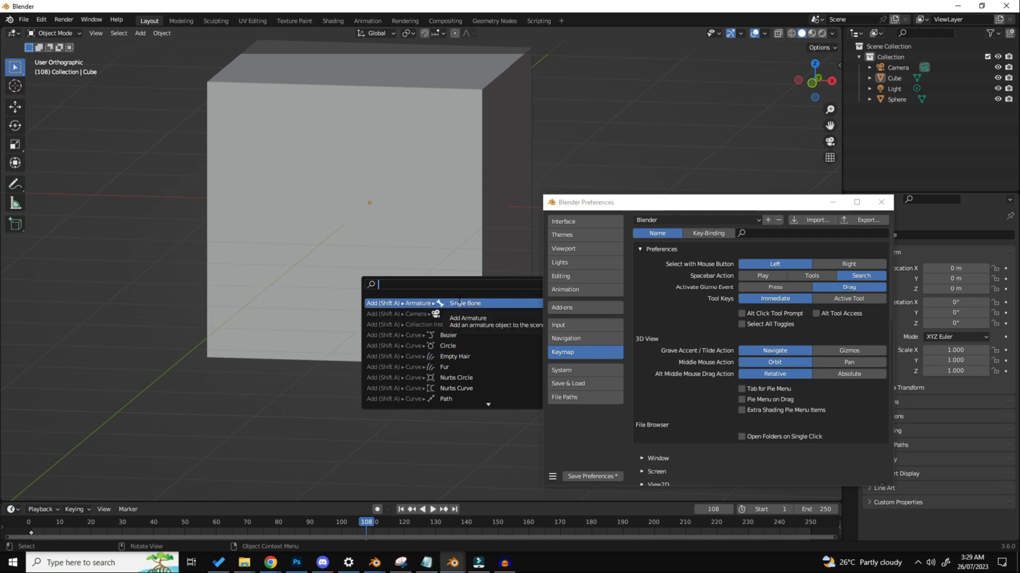
{"action": "type", "text": "bone"}
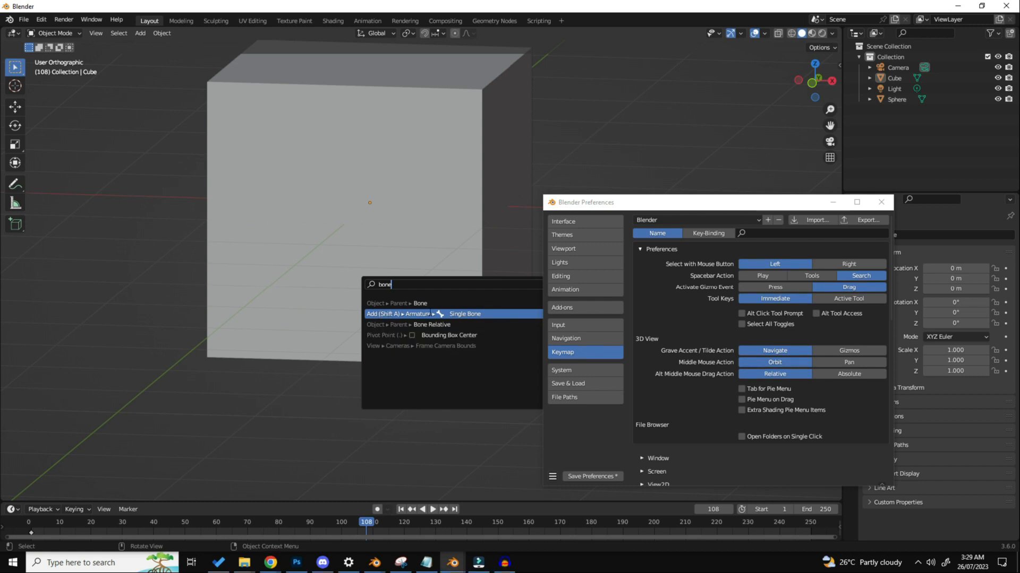
{"action": "left_click", "coordinate": [271, 425]}
Step: Add a Single Bone armature to the scene
{"action": "left_click", "coordinate": [142, 35]}
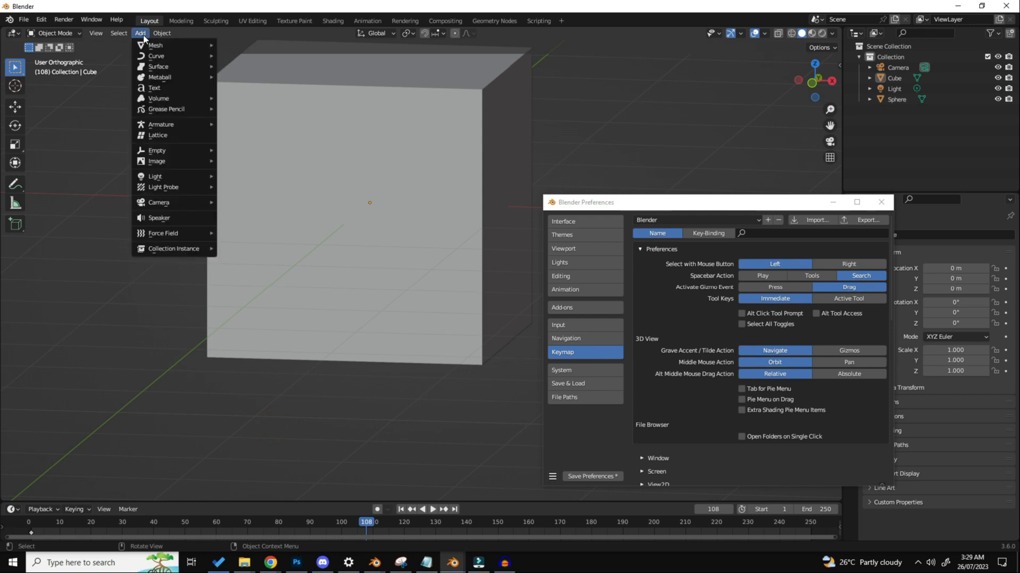
{"action": "mouse_move", "coordinate": [159, 124]}
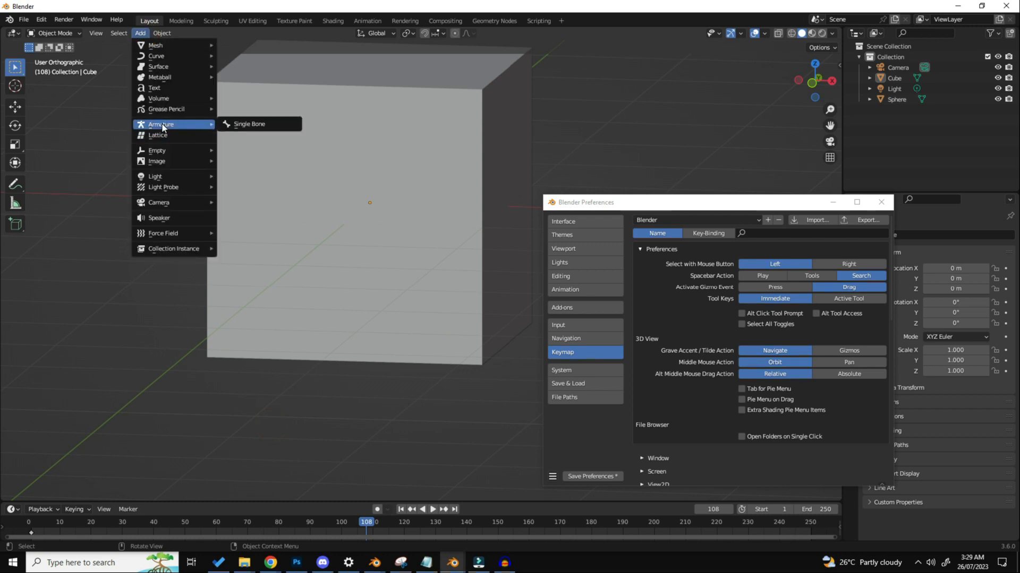
{"action": "left_click", "coordinate": [254, 128]}
{"action": "scroll", "coordinate": [368, 259], "scroll_direction": "down", "scroll_amount": 5}
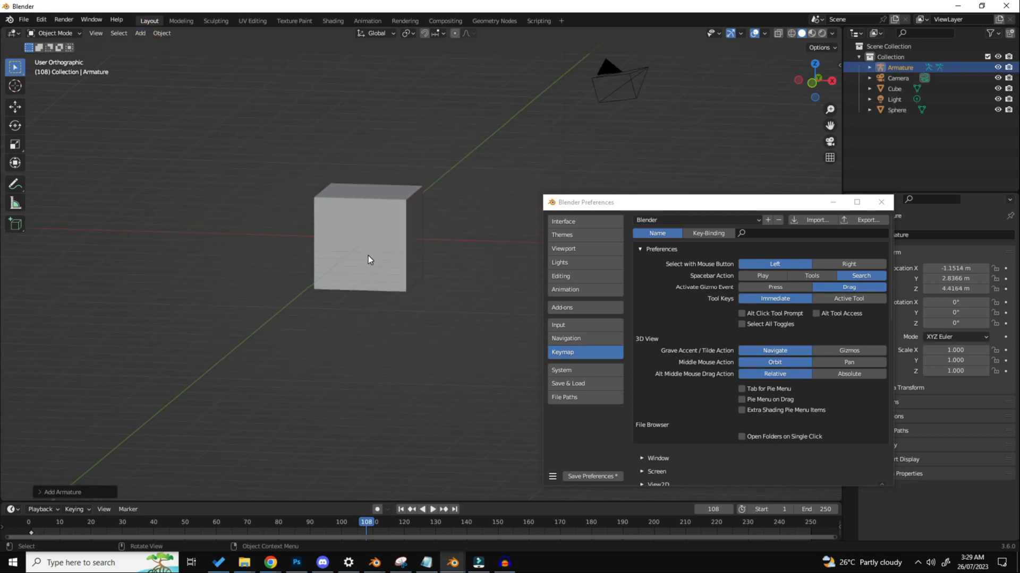
Step: Try moving the armature freely in the viewport
{"action": "middle_click_drag", "start_coordinate": [424, 206], "coordinate": [377, 313], "text": "shift"}
{"action": "key", "text": "g"}
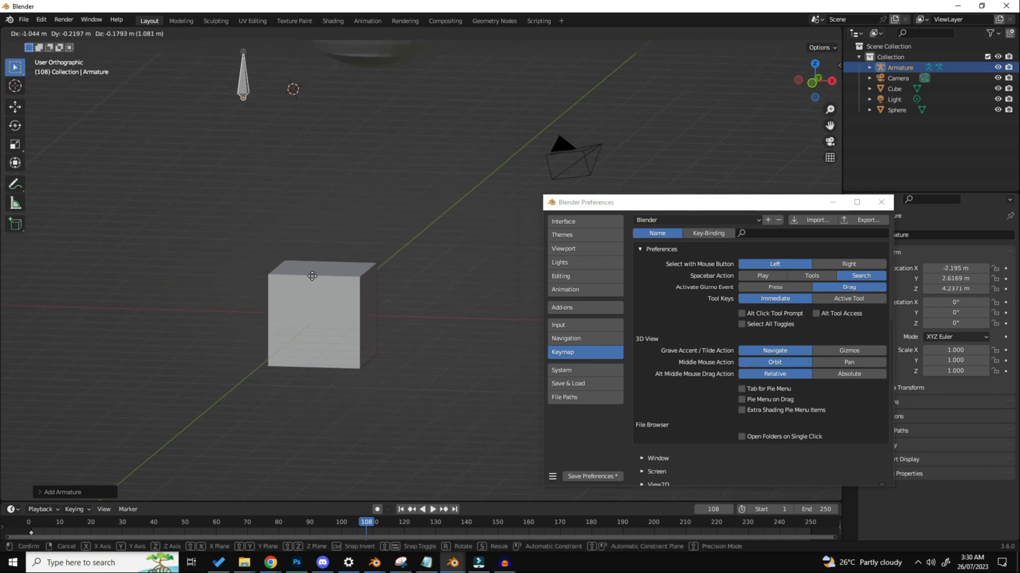
{"action": "left_click", "coordinate": [332, 340]}
Step: Add a second camera through the operator search, try moving it, and delete it
{"action": "key", "text": "space"}
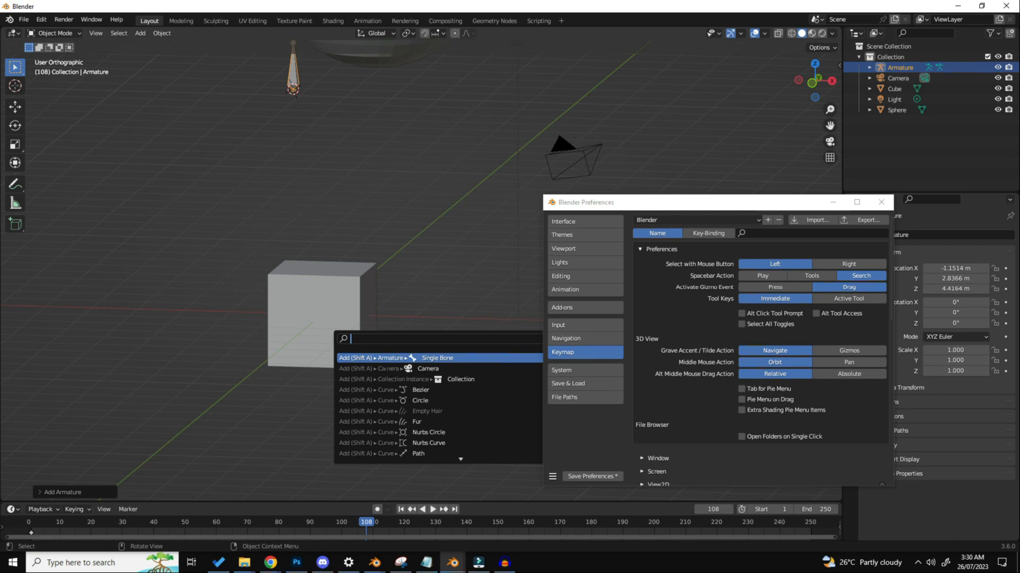
{"action": "left_click", "coordinate": [397, 367]}
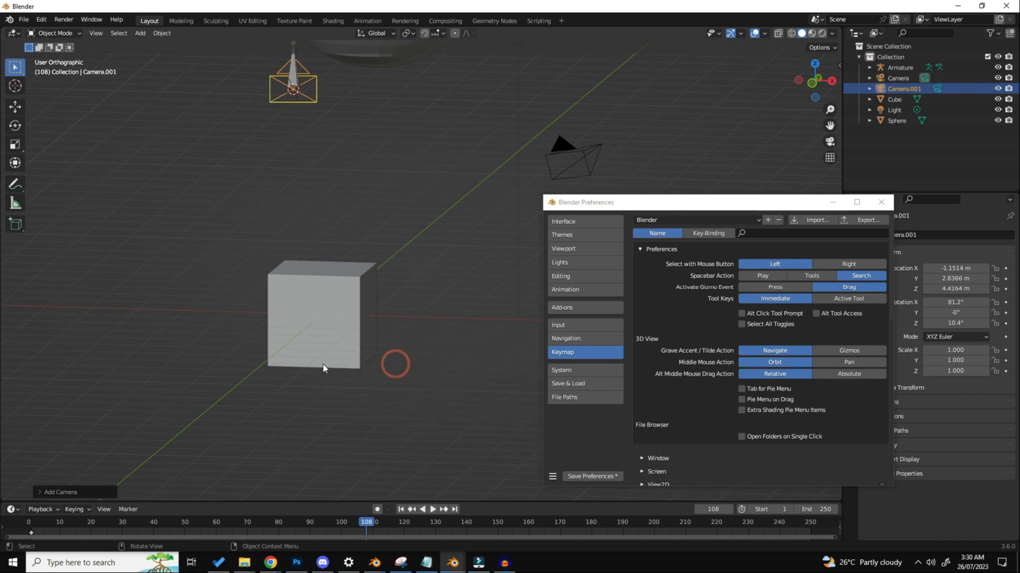
{"action": "scroll", "coordinate": [333, 257], "scroll_direction": "down", "scroll_amount": 1}
{"action": "key", "text": "g"}
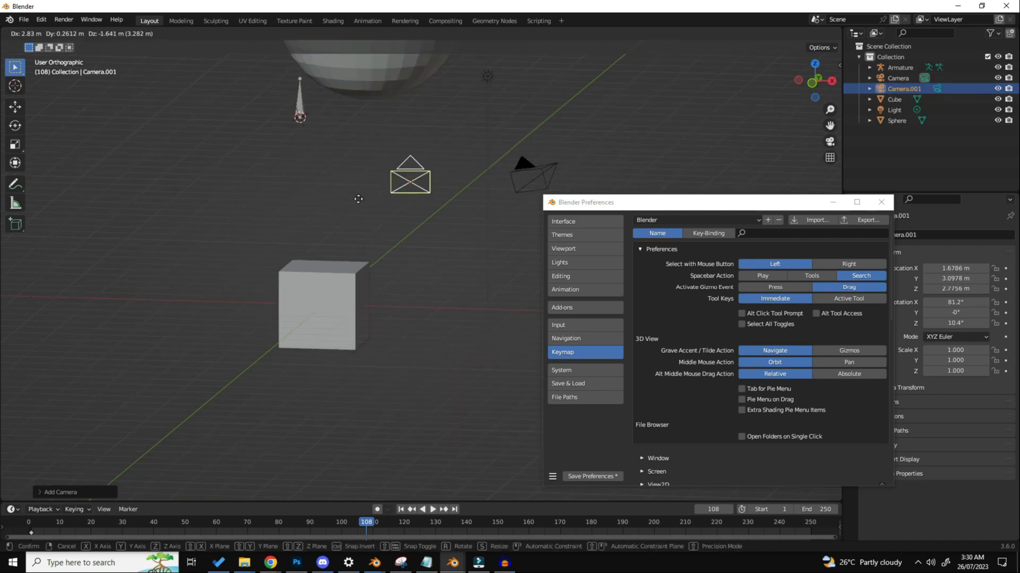
{"action": "key", "text": "Escape"}
{"action": "key", "text": "x"}
{"action": "left_click", "coordinate": [353, 197]}
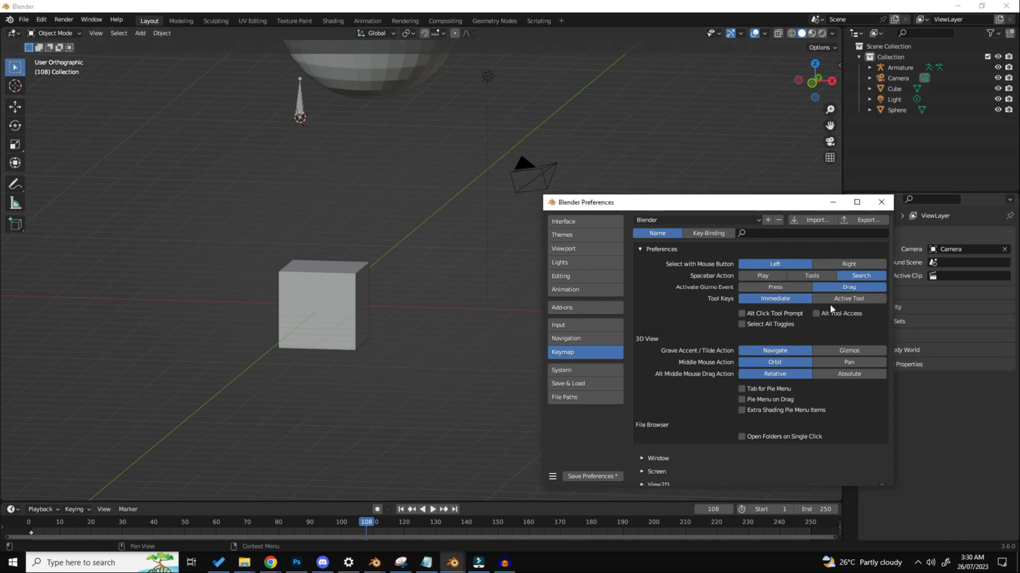
Step: Turn the Tab for Pie Menu and Pie Menu on Drag keymap options on and off again
{"action": "scroll", "coordinate": [829, 304], "scroll_direction": "down", "scroll_amount": 2}
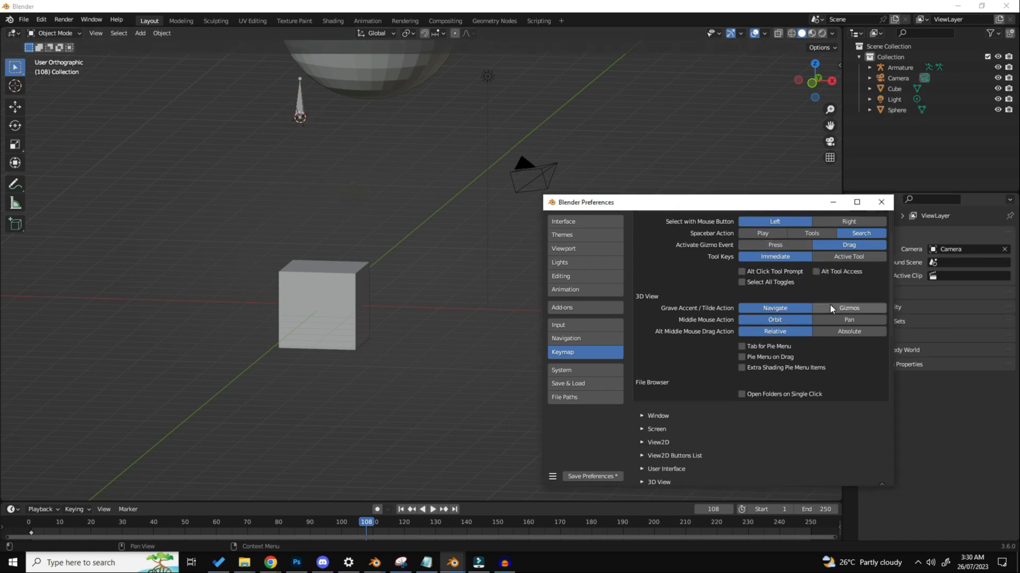
{"action": "left_click", "coordinate": [742, 346]}
{"action": "left_click", "coordinate": [741, 357]}
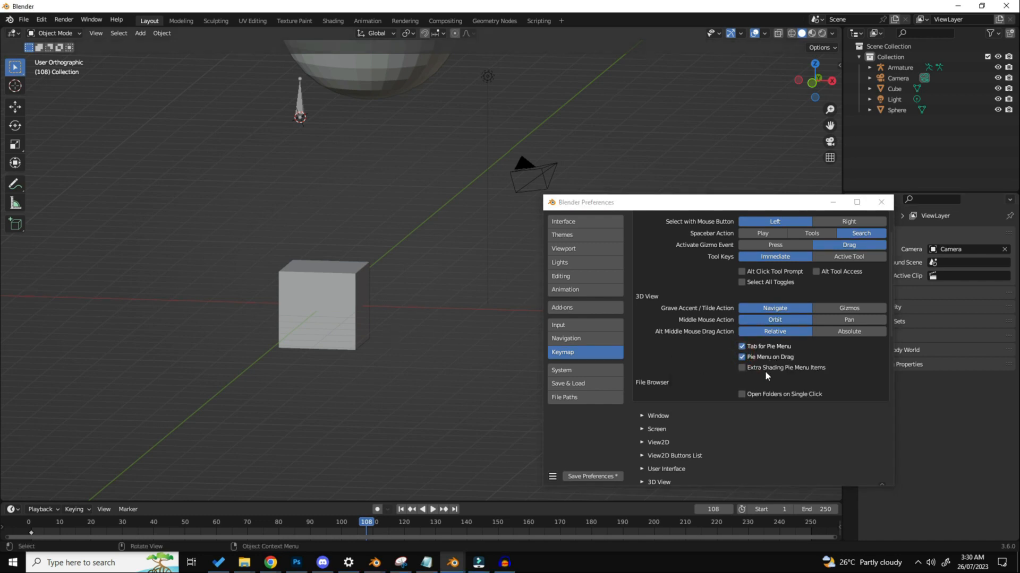
{"action": "left_click", "coordinate": [757, 344]}
{"action": "left_click", "coordinate": [763, 357]}
Step: Select the cube and toggle it repeatedly between Object Mode and Edit Mode to test direct mode switching
{"action": "left_click", "coordinate": [296, 284]}
{"action": "middle_click_drag", "start_coordinate": [296, 284], "coordinate": [304, 298]}
{"action": "key", "text": "Tab"}
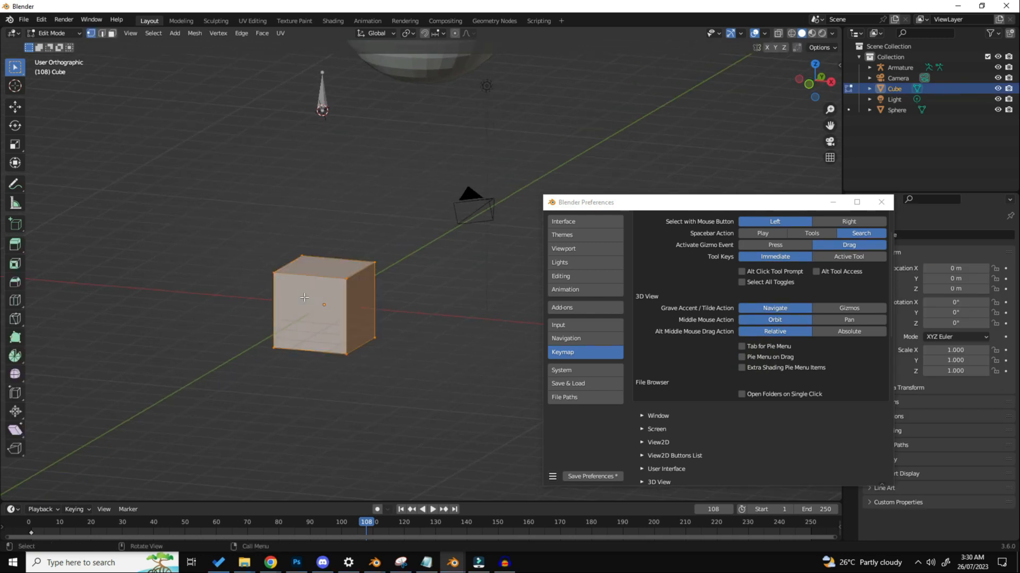
{"action": "key", "text": "Tab"}
{"action": "key", "text": "Tab"}
{"action": "key", "text": "Tab"}
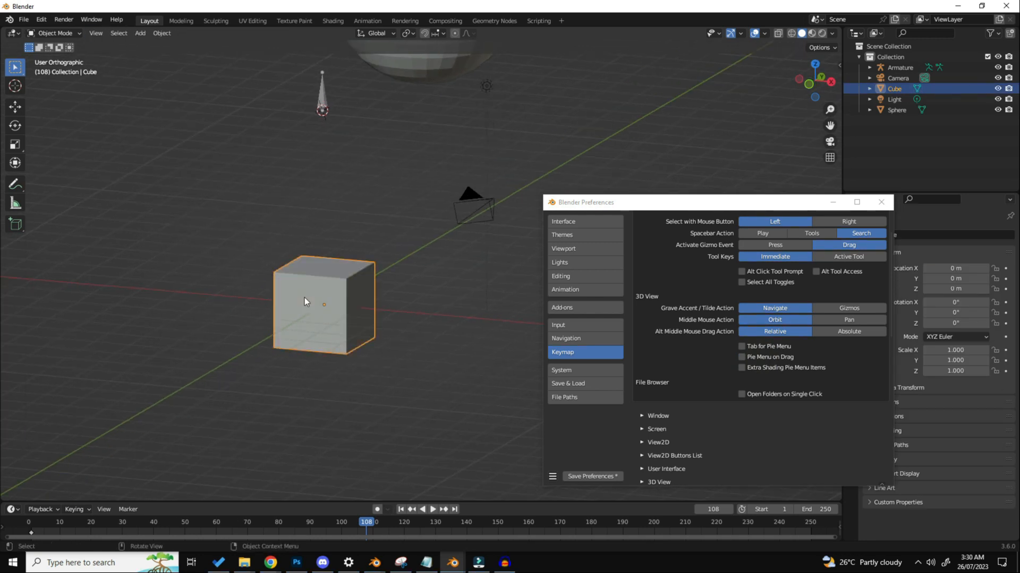
{"action": "key", "text": "Tab"}
{"action": "key", "text": "Tab"}
Step: Test the shading pie menu by switching the viewport to Material Preview and back to Solid
{"action": "scroll", "coordinate": [305, 298], "scroll_direction": "up", "scroll_amount": 2}
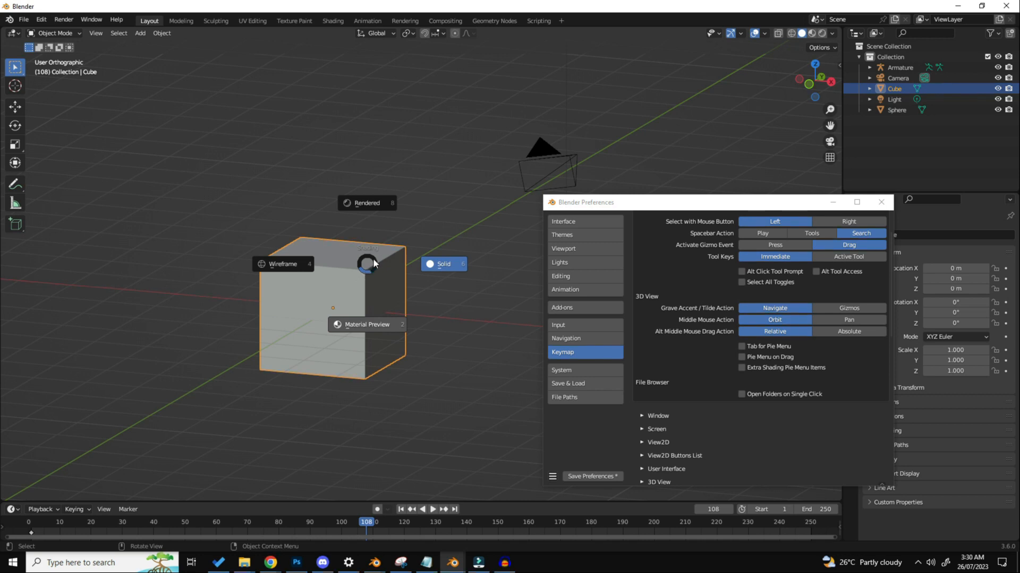
{"action": "key", "text": "2"}
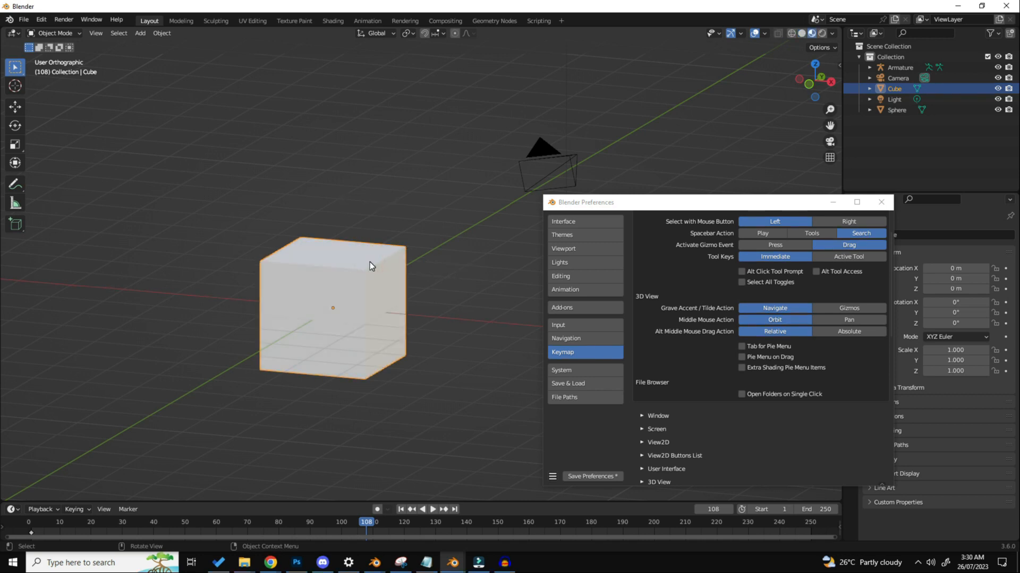
{"action": "key", "text": "z"}
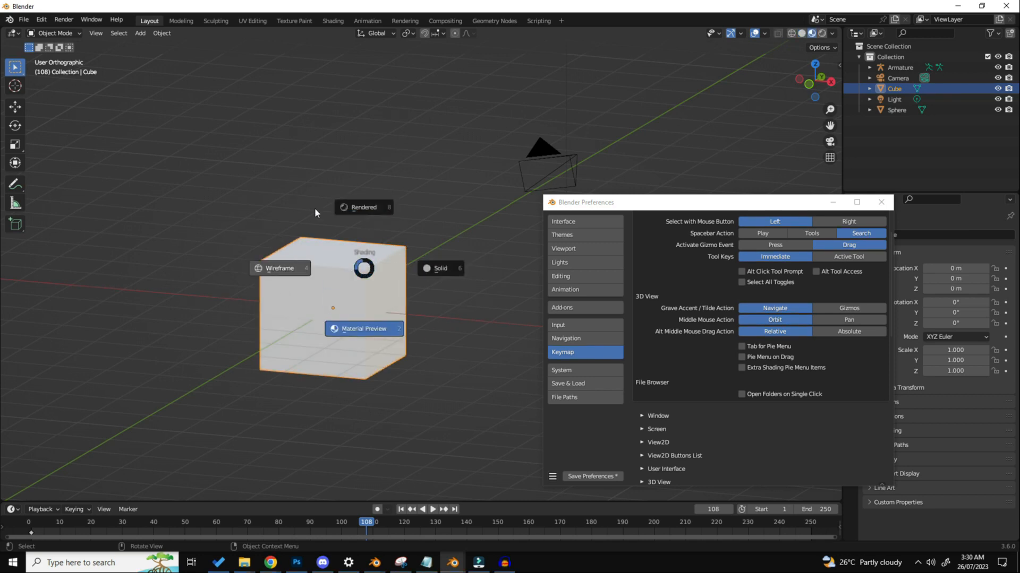
{"action": "left_click", "coordinate": [365, 268]}
{"action": "key", "text": "z"}
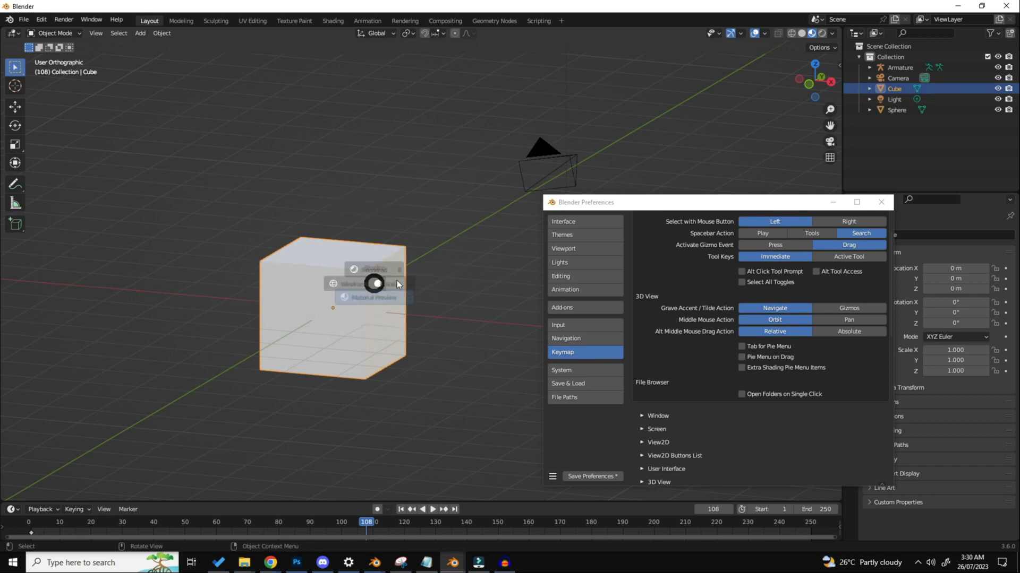
{"action": "left_click", "coordinate": [397, 283]}
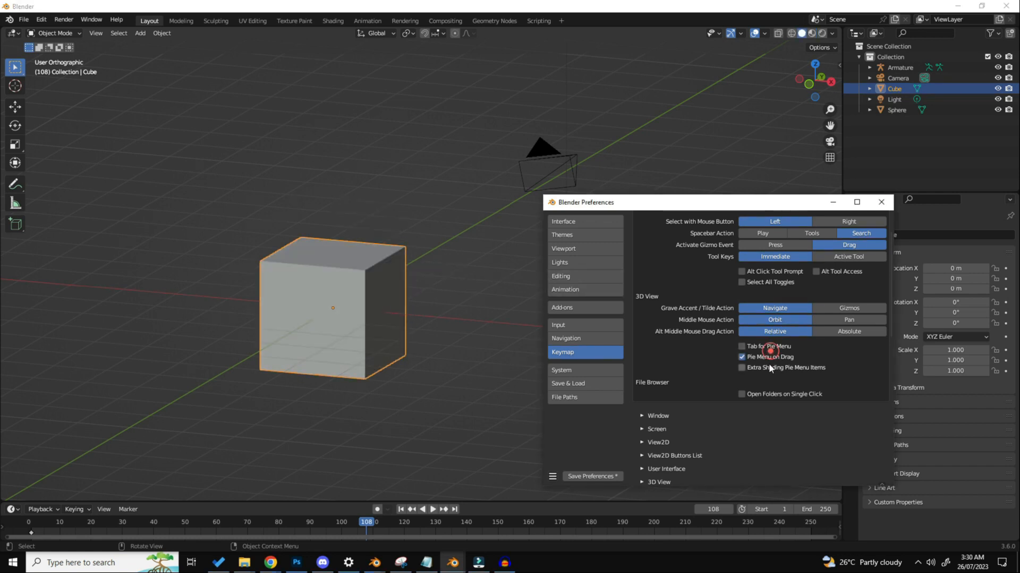
Step: Enable Tab for Pie Menu and Pie Menu on Drag, and try mode switching on the cube
{"action": "left_click", "coordinate": [770, 349]}
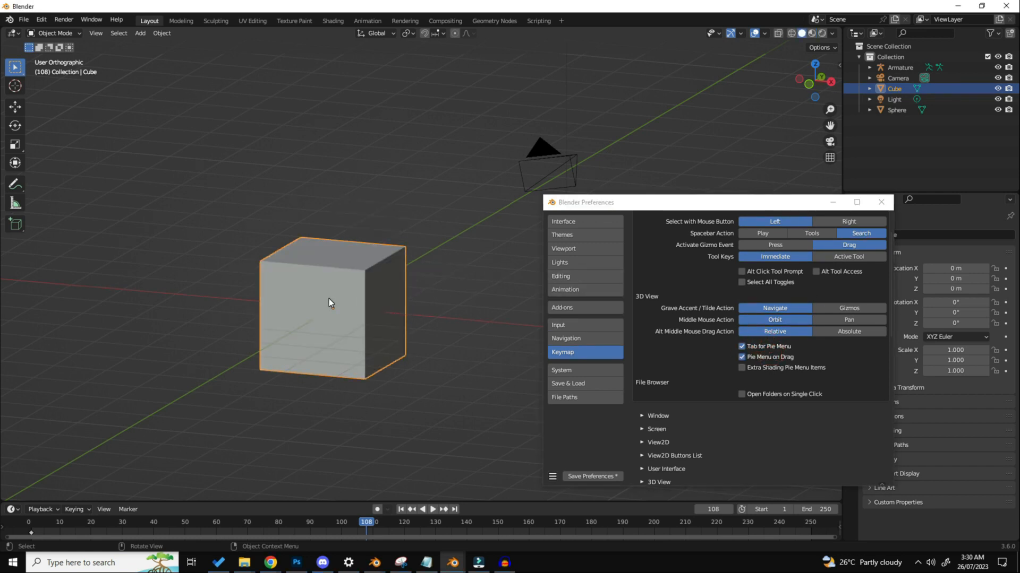
{"action": "key", "text": "Tab"}
{"action": "middle_click_drag", "start_coordinate": [342, 294], "coordinate": [335, 298]}
{"action": "key", "text": "Tab"}
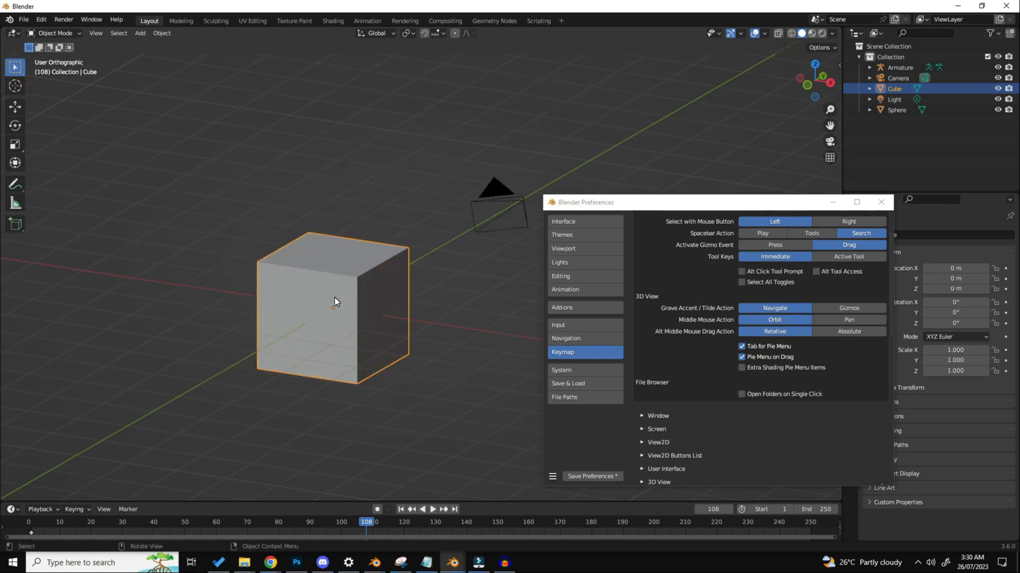
Step: Search the add-ons for "PIE" and enable the 3D Viewport Pie Menus add-on
{"action": "left_click", "coordinate": [591, 302]}
{"action": "left_click", "coordinate": [814, 234]}
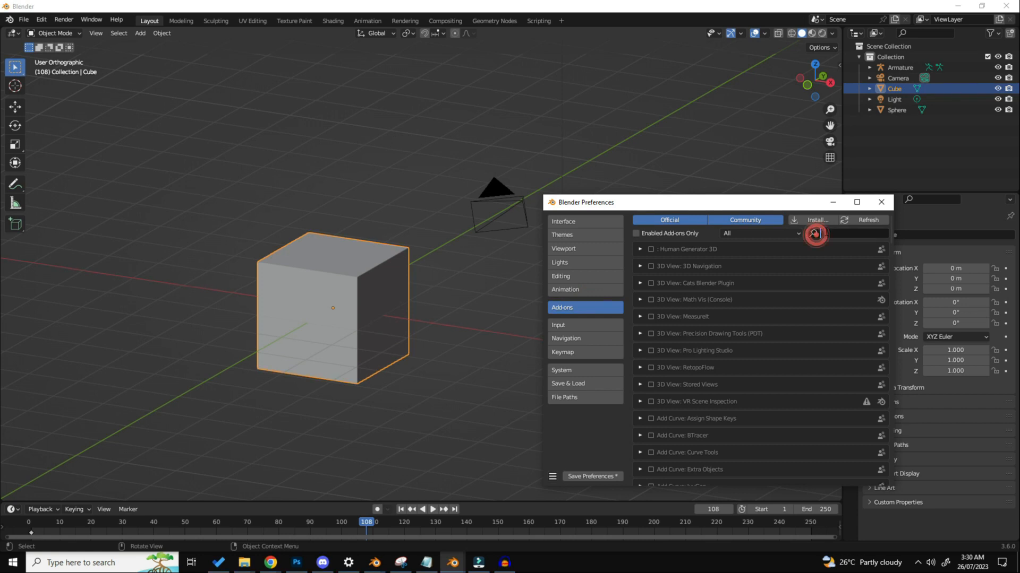
{"action": "type", "text": "PIE"}
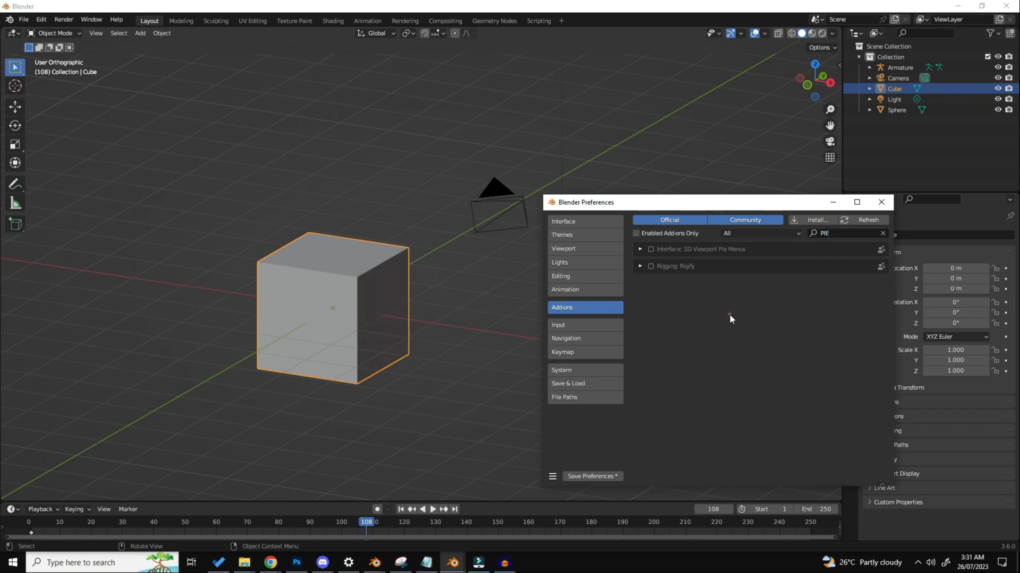
{"action": "left_click", "coordinate": [650, 250]}
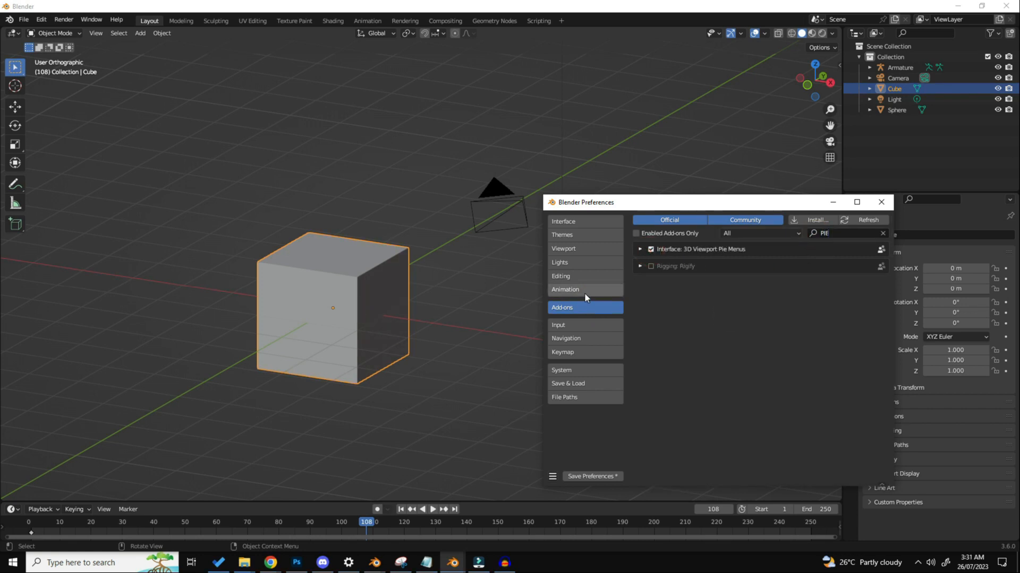
Step: Return to the Keymap preferences, examine the mode pie menu on the cube, and compare it with the regular mode list
{"action": "left_click", "coordinate": [568, 350]}
{"action": "middle_click_drag", "start_coordinate": [371, 325], "coordinate": [326, 323]}
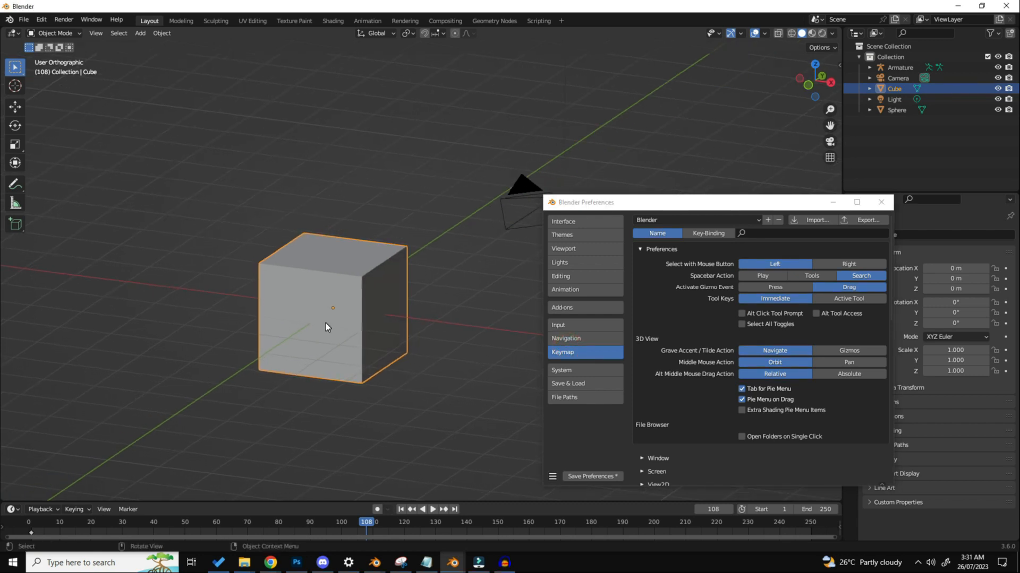
{"action": "key", "text": "Tab"}
{"action": "key", "text": "Tab"}
{"action": "key", "text": "Tab"}
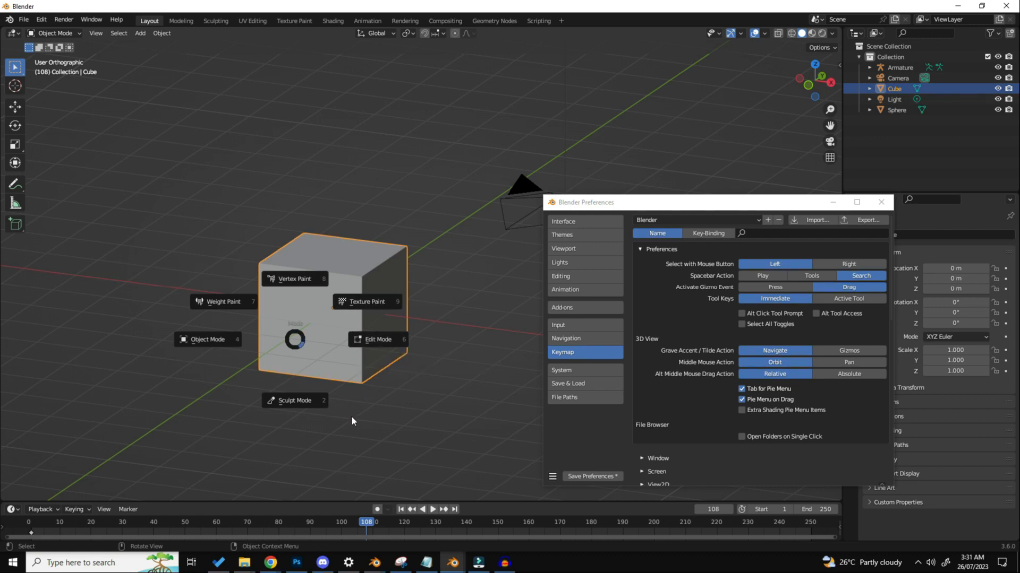
{"action": "left_click", "coordinate": [296, 340]}
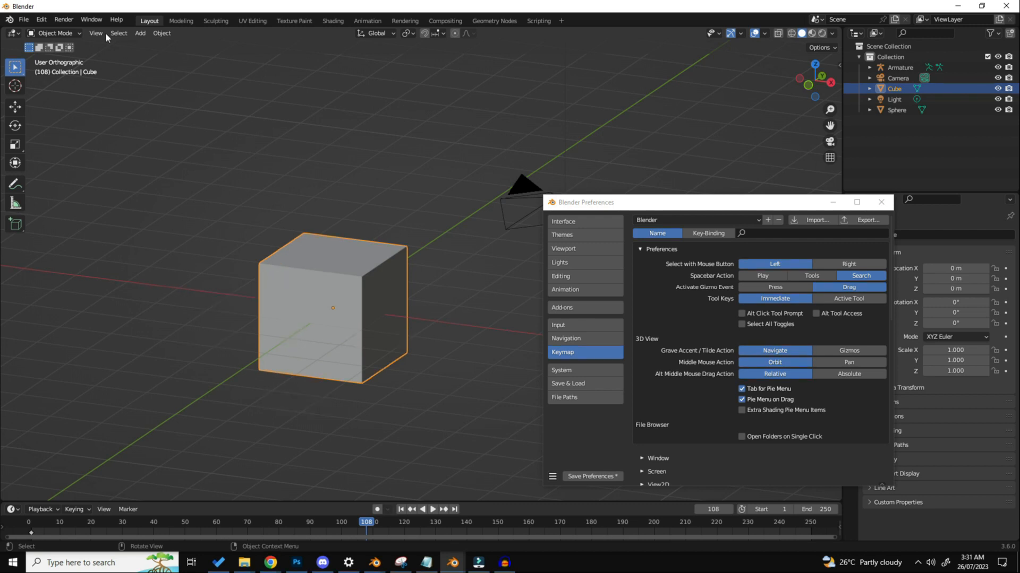
{"action": "left_click", "coordinate": [58, 34]}
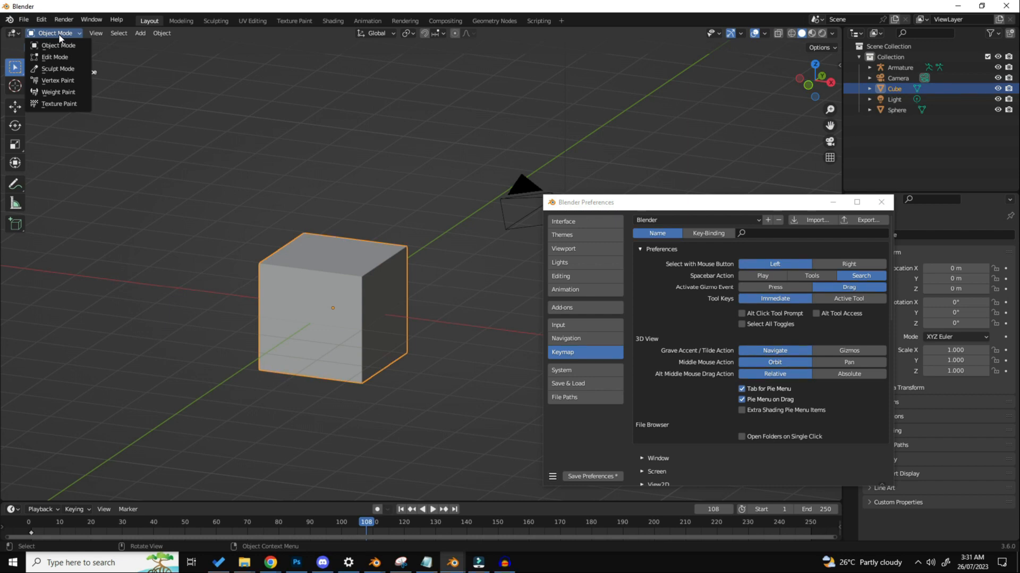
Step: Enter Edit Mode on the cube, select its upper front corner vertex, and examine the delete pie menu without deleting anything
{"action": "key", "text": "Tab"}
{"action": "scroll", "coordinate": [353, 285], "scroll_direction": "up", "scroll_amount": 4}
{"action": "left_click", "coordinate": [361, 266]}
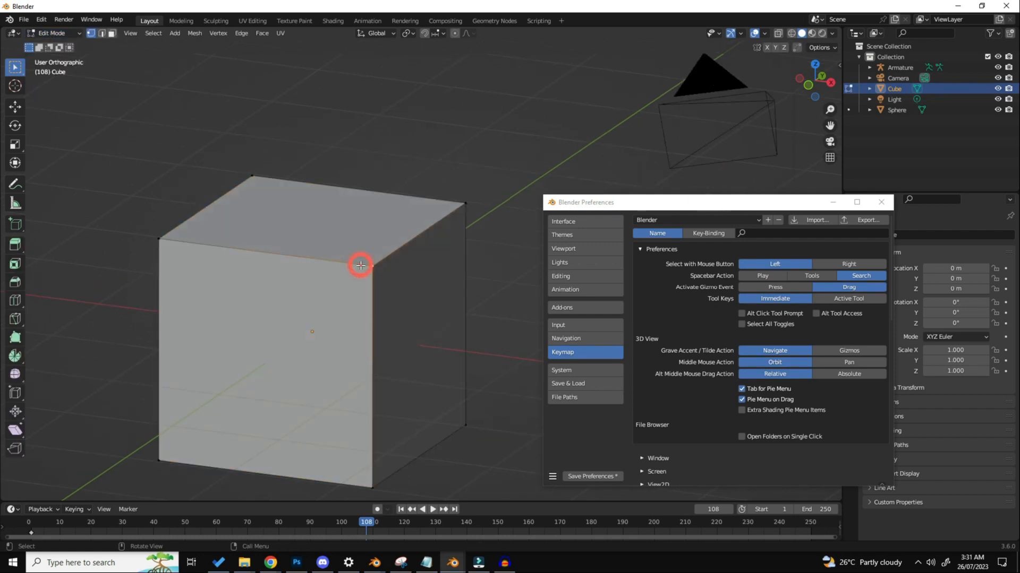
{"action": "key", "text": "x"}
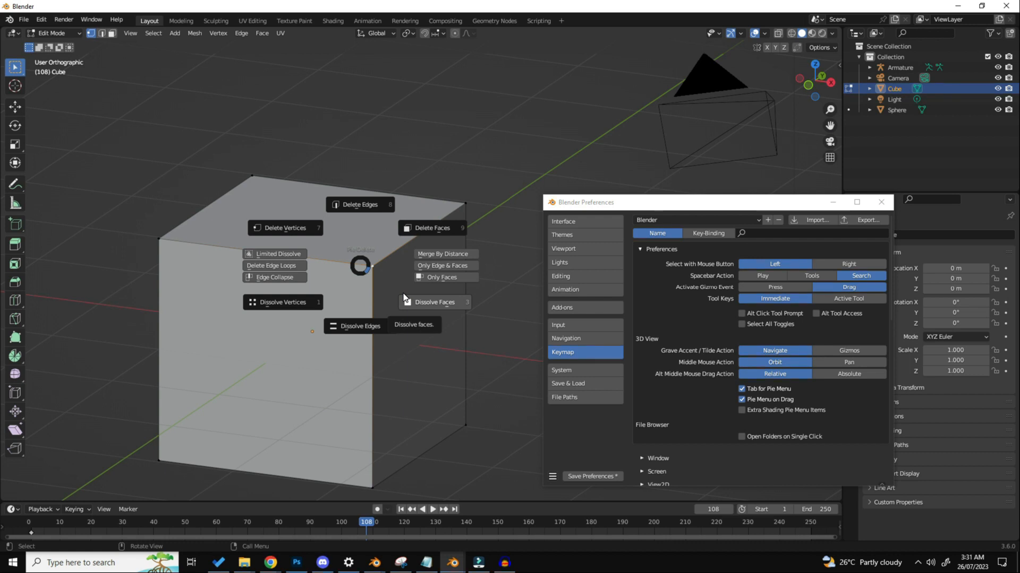
{"action": "left_click", "coordinate": [363, 264]}
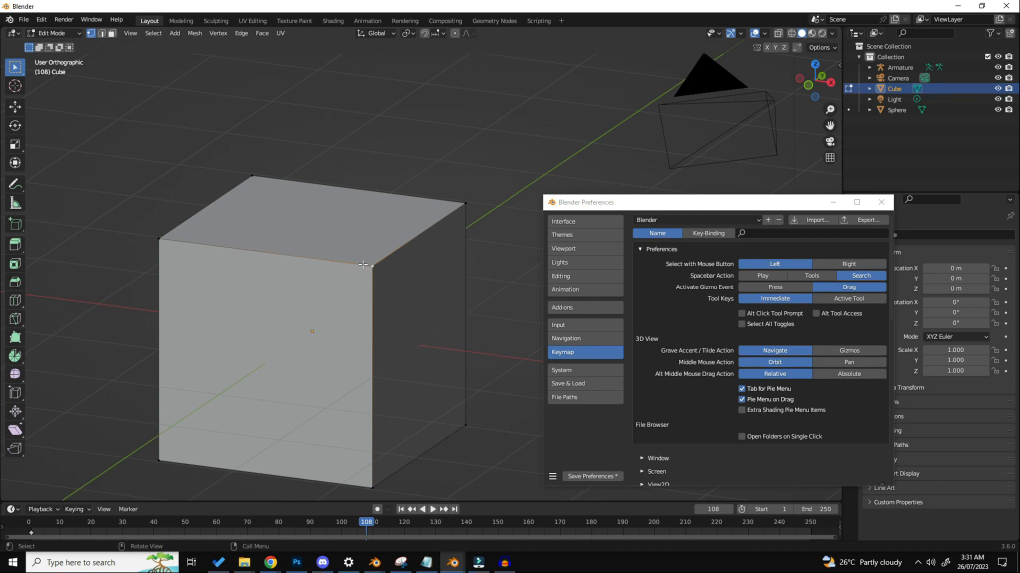
Step: Return the cube to Object Mode and close the Preferences window
{"action": "left_click", "coordinate": [30, 35]}
{"action": "left_click", "coordinate": [45, 24]}
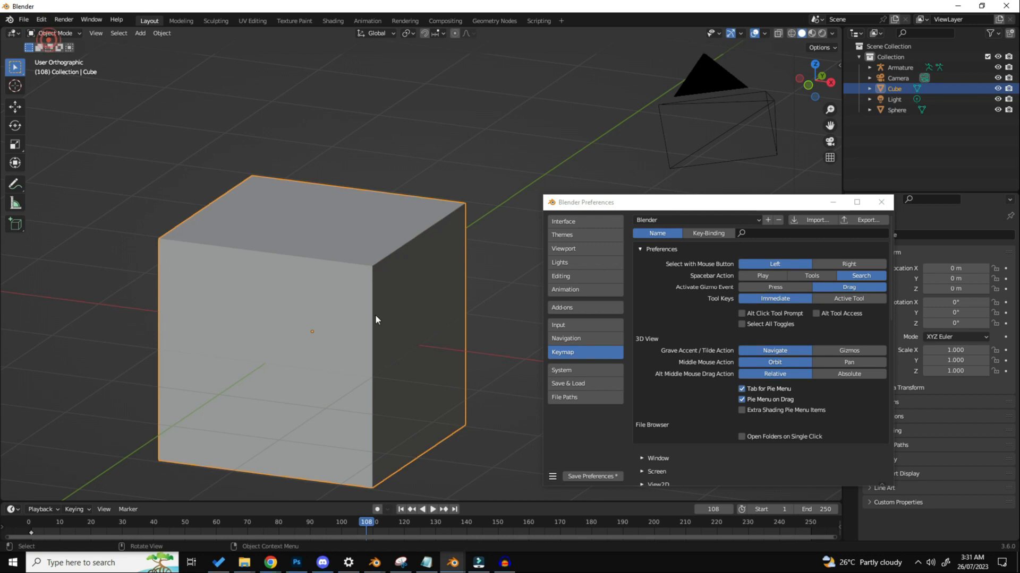
{"action": "left_click", "coordinate": [874, 206]}
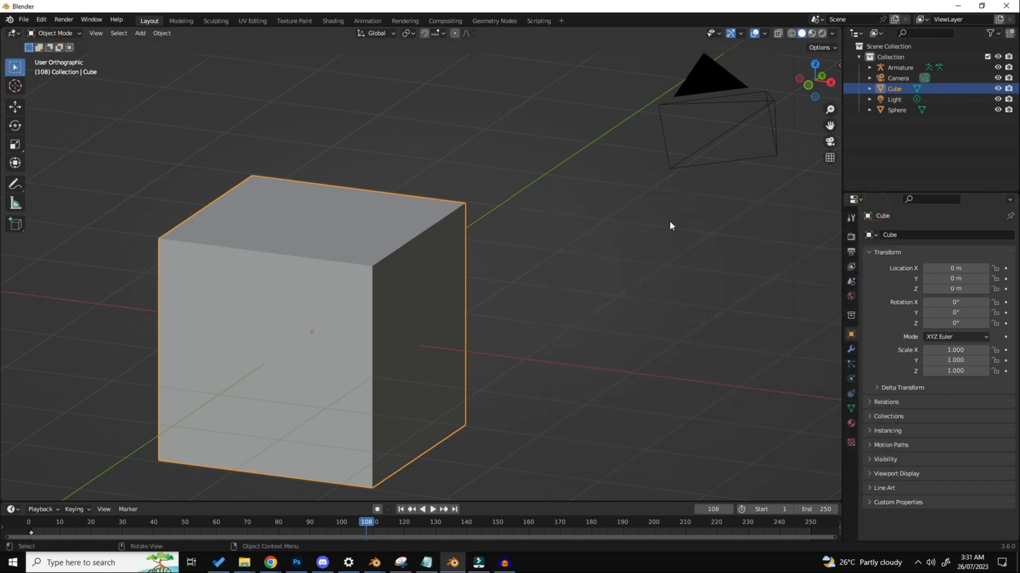
Step: Look through the file saving commands and deselect the cube
{"action": "left_click", "coordinate": [23, 20]}
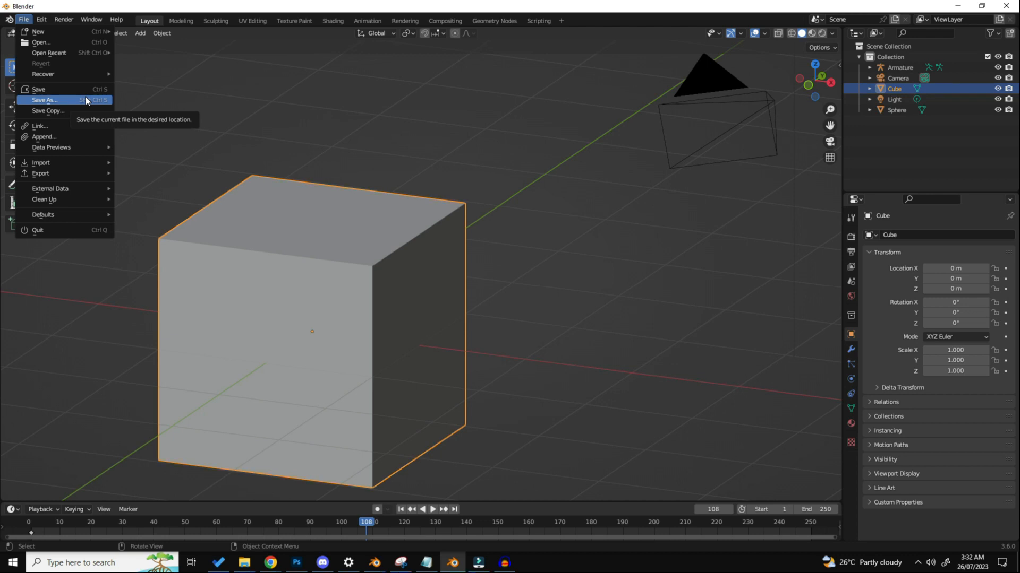
{"action": "left_click", "coordinate": [642, 227]}
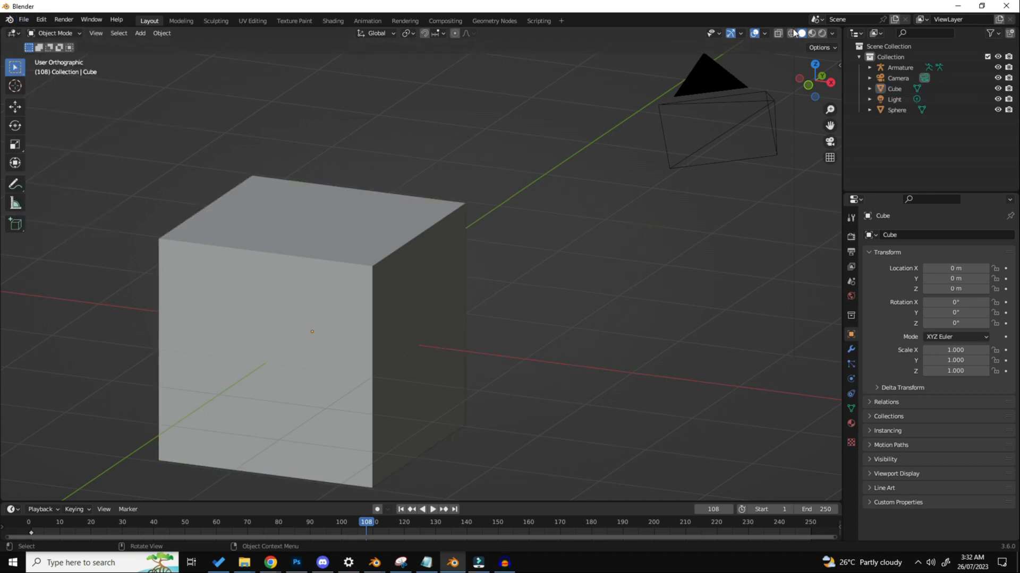
Step: Set the solid viewport shading to MatCap lighting and enable Shadow, Cavity and Depth of Field
{"action": "left_click", "coordinate": [832, 33]}
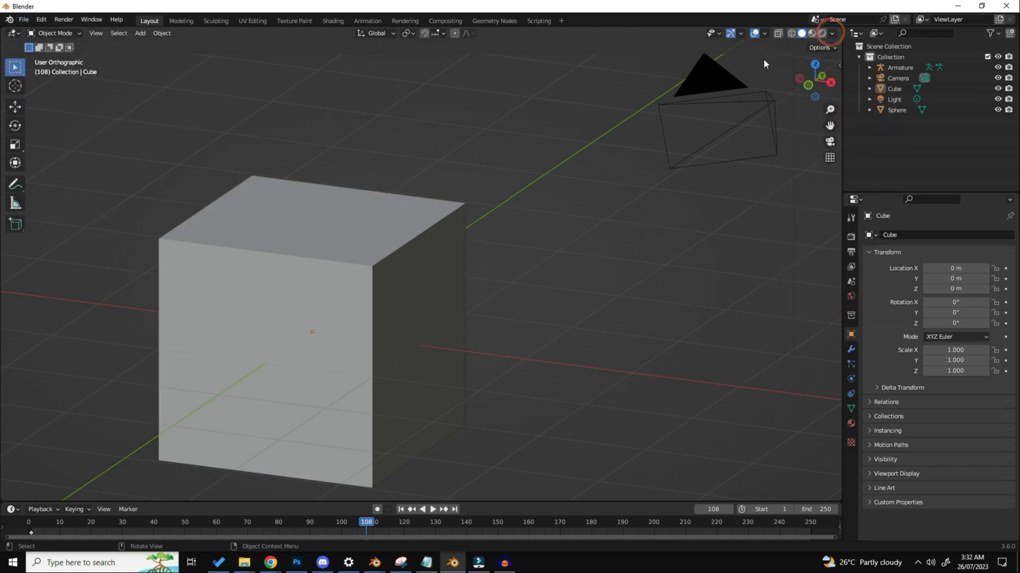
{"action": "left_click", "coordinate": [832, 34]}
{"action": "left_click", "coordinate": [832, 86]}
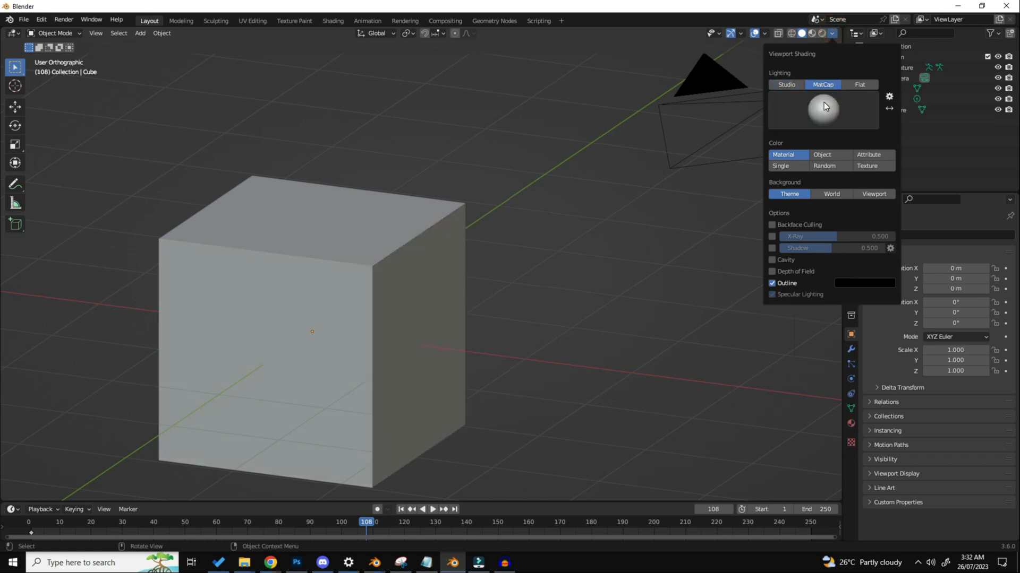
{"action": "left_click", "coordinate": [773, 247]}
{"action": "left_click", "coordinate": [773, 260]}
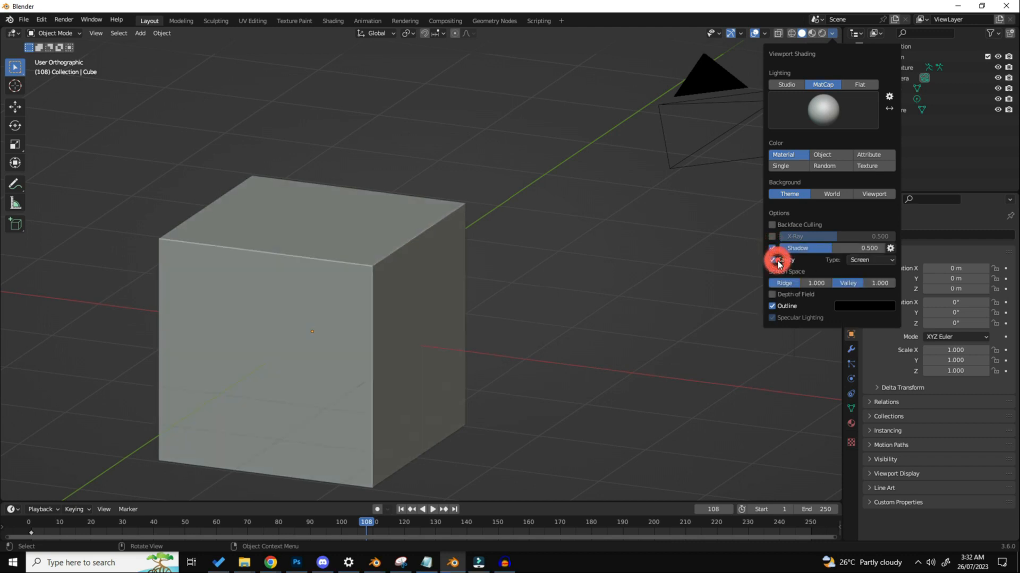
{"action": "left_click", "coordinate": [783, 295]}
Step: Set the viewport cavity type to Both and inspect the cube's shading from another angle
{"action": "left_click", "coordinate": [858, 260]}
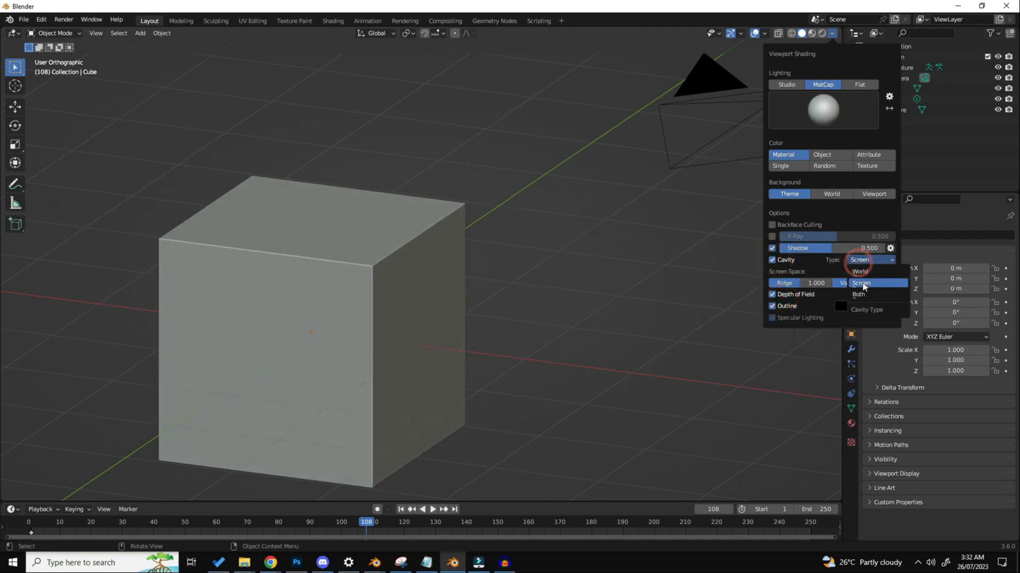
{"action": "left_click", "coordinate": [862, 283]}
{"action": "scroll", "coordinate": [350, 306], "scroll_direction": "down", "scroll_amount": 4}
{"action": "mouse_move", "coordinate": [352, 272]}
{"action": "middle_mouse_down"}
{"action": "mouse_move", "coordinate": [404, 285]}
{"action": "mouse_move", "coordinate": [415, 278]}
{"action": "mouse_move", "coordinate": [313, 285]}
{"action": "middle_mouse_up"}
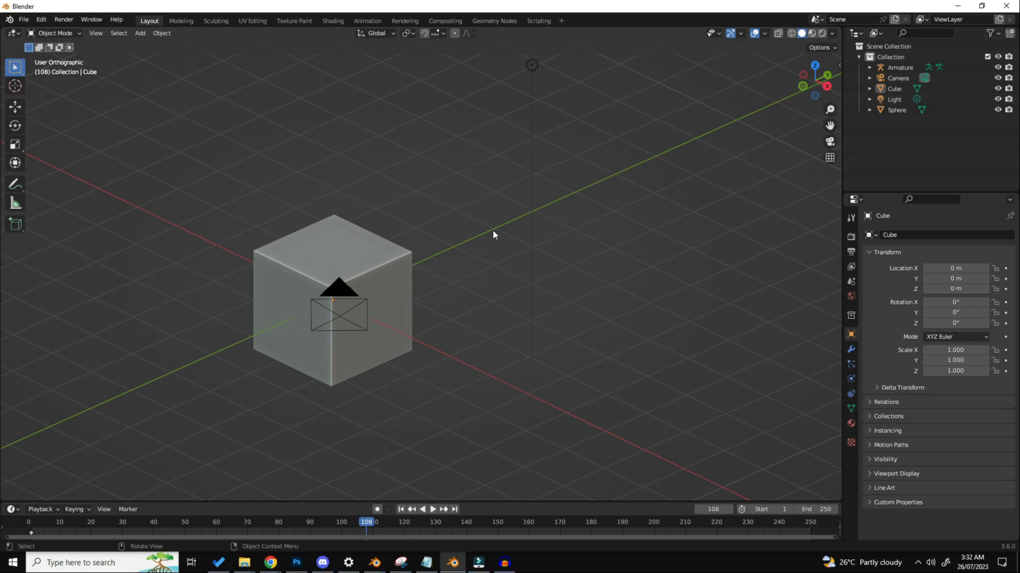
Step: Set the solid viewport shading's object color to Random
{"action": "middle_click_drag", "start_coordinate": [492, 230], "coordinate": [907, 89]}
{"action": "left_click", "coordinate": [832, 33]}
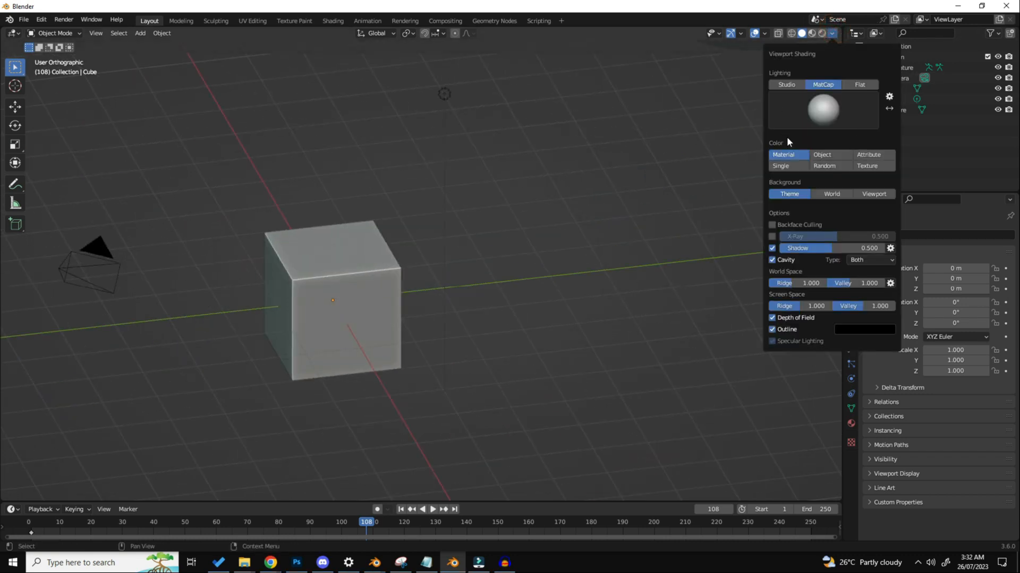
{"action": "left_click", "coordinate": [833, 168]}
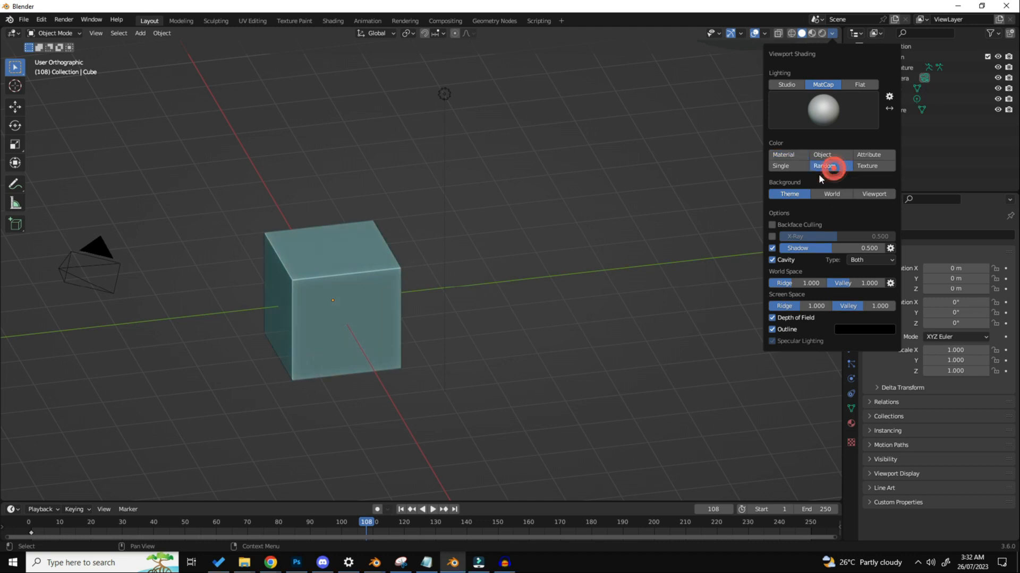
Step: Add a second cube and move it beside the original, to about X 0.34 m, Y 1.64 m, Z 0.92 m
{"action": "middle_click_drag", "start_coordinate": [450, 270], "coordinate": [472, 215]}
{"action": "key", "text": "shift+a"}
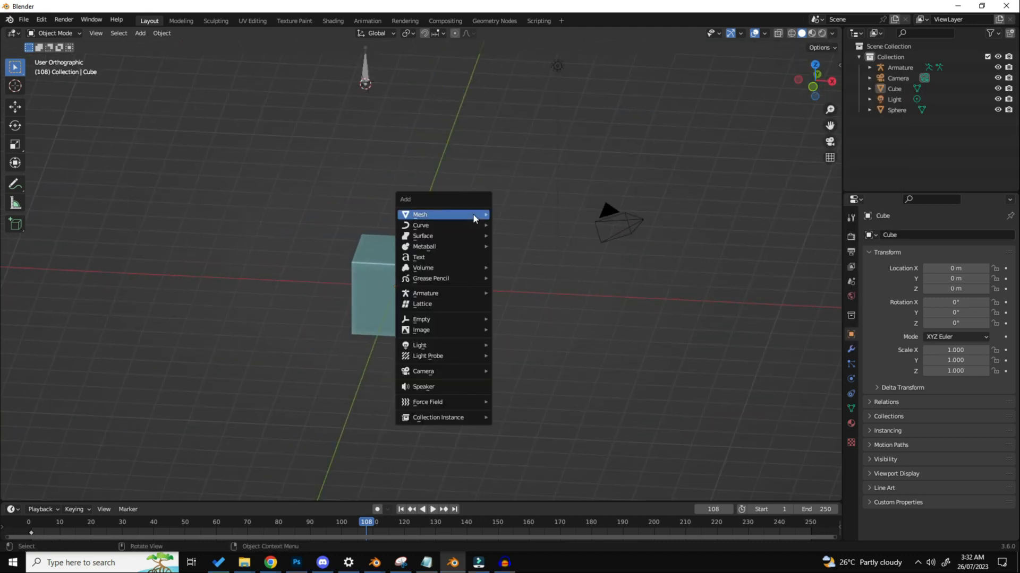
{"action": "mouse_move", "coordinate": [473, 214]}
{"action": "left_click", "coordinate": [512, 225]}
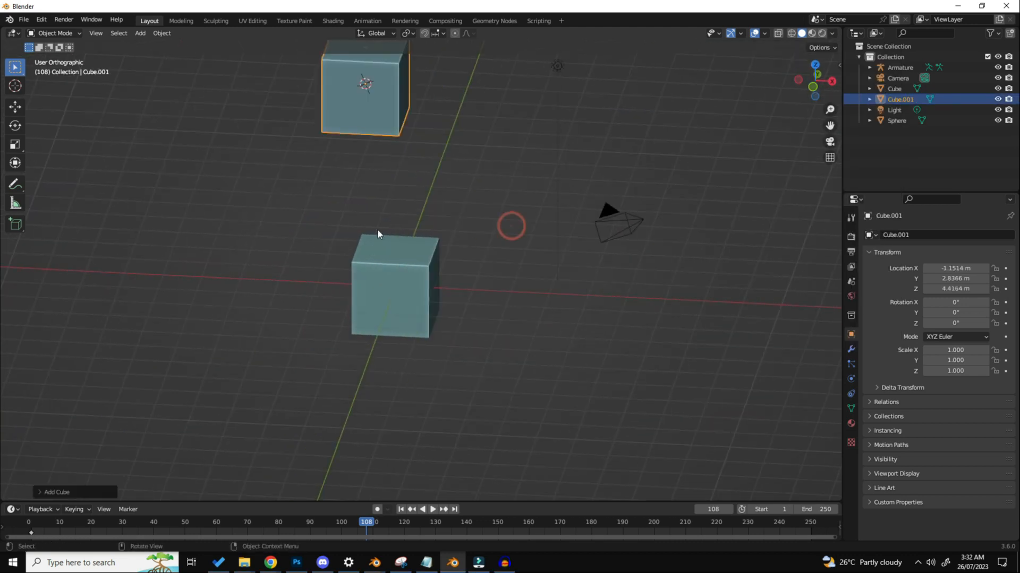
{"action": "key", "text": "g"}
{"action": "left_click", "coordinate": [388, 240]}
{"action": "scroll", "coordinate": [387, 241], "scroll_direction": "up", "scroll_amount": 5}
Step: Duplicate the added cube and place the copy at about X -0.89 m, Y -0.47 m, Z 1.44 m, then deselect it
{"action": "key", "text": "a"}
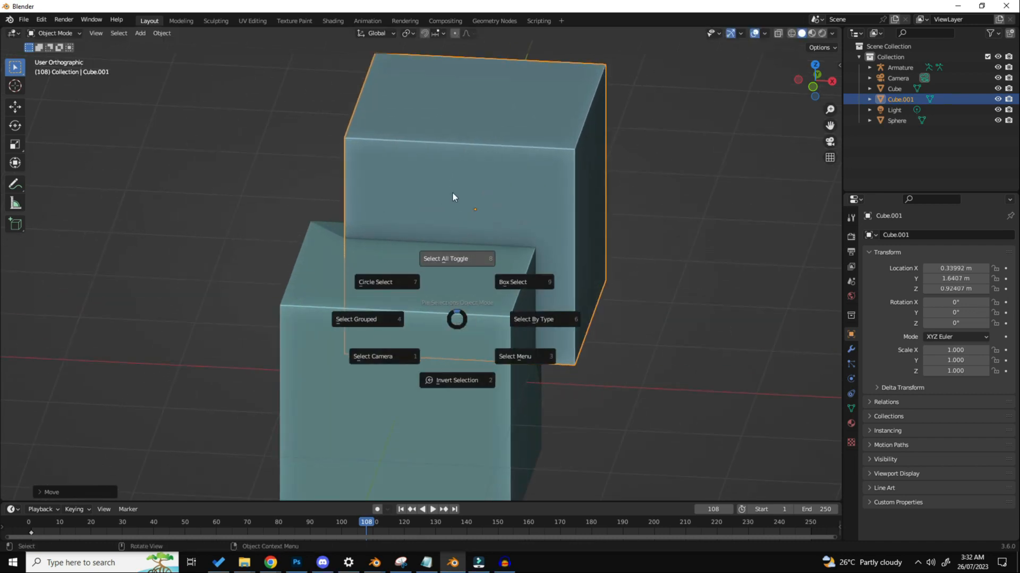
{"action": "left_click", "coordinate": [452, 192]}
{"action": "middle_click_drag", "start_coordinate": [563, 292], "coordinate": [501, 273]}
{"action": "left_click", "coordinate": [636, 235]}
{"action": "key", "text": "shift+d"}
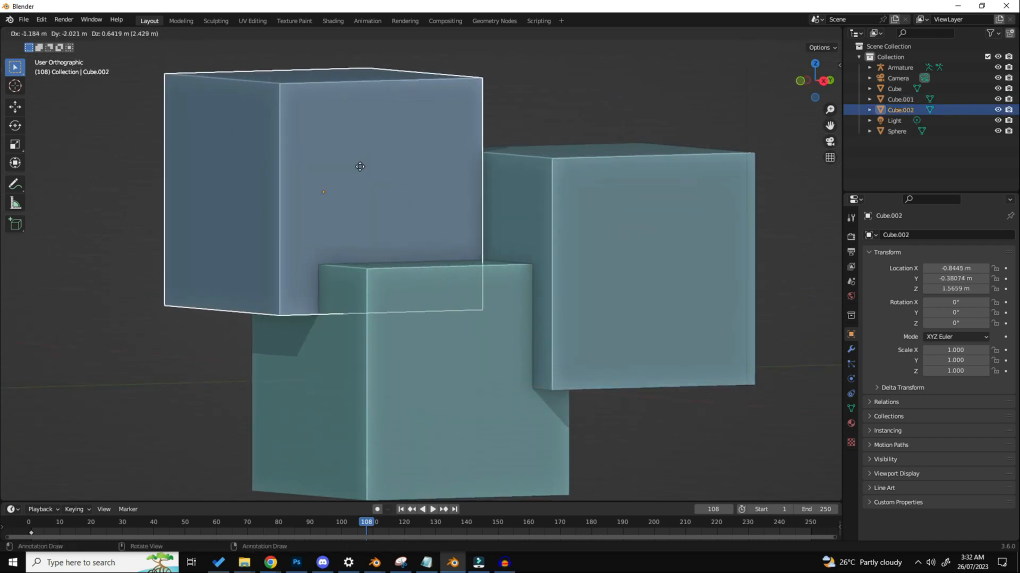
{"action": "left_click", "coordinate": [356, 169]}
{"action": "middle_click_drag", "start_coordinate": [416, 200], "coordinate": [443, 216]}
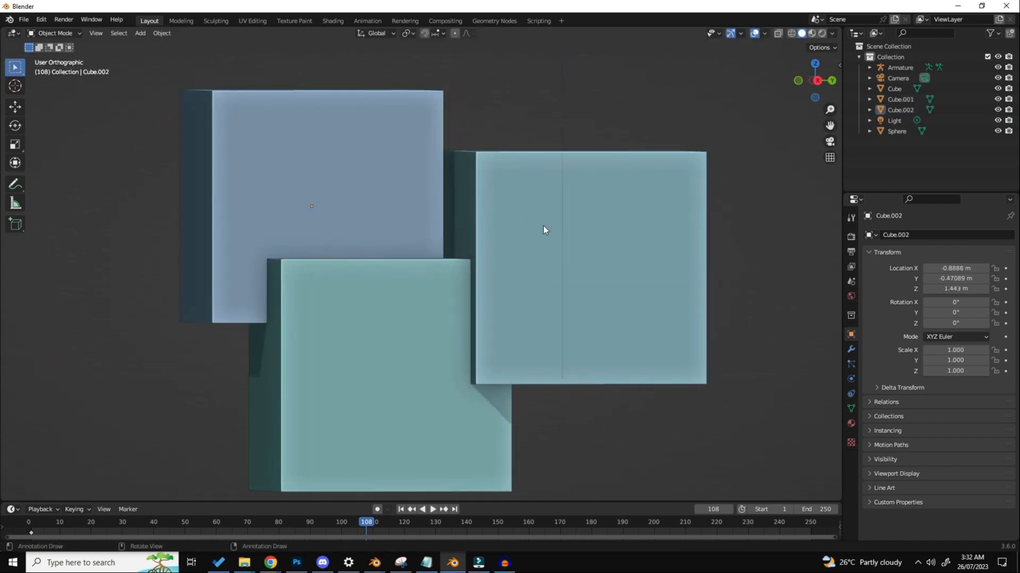
{"action": "mouse_move", "coordinate": [543, 227]}
{"action": "middle_mouse_down"}
{"action": "mouse_move", "coordinate": [541, 240]}
{"action": "mouse_move", "coordinate": [551, 236]}
{"action": "middle_mouse_up"}
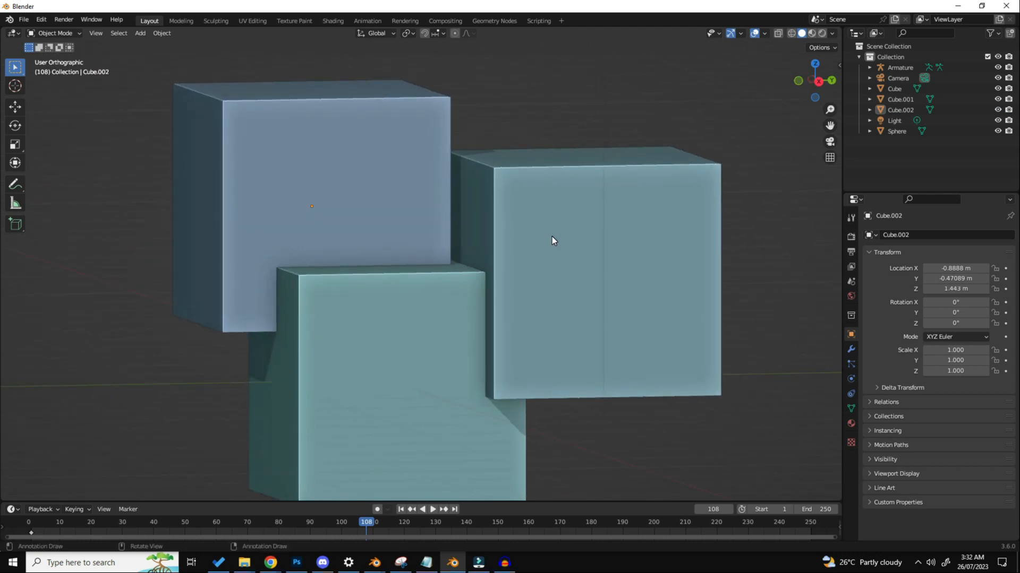
Step: Set the viewport shading to Studio lighting with Material color, and disable Shadow, Cavity and Depth of Field
{"action": "left_click", "coordinate": [832, 33]}
{"action": "left_click", "coordinate": [795, 84]}
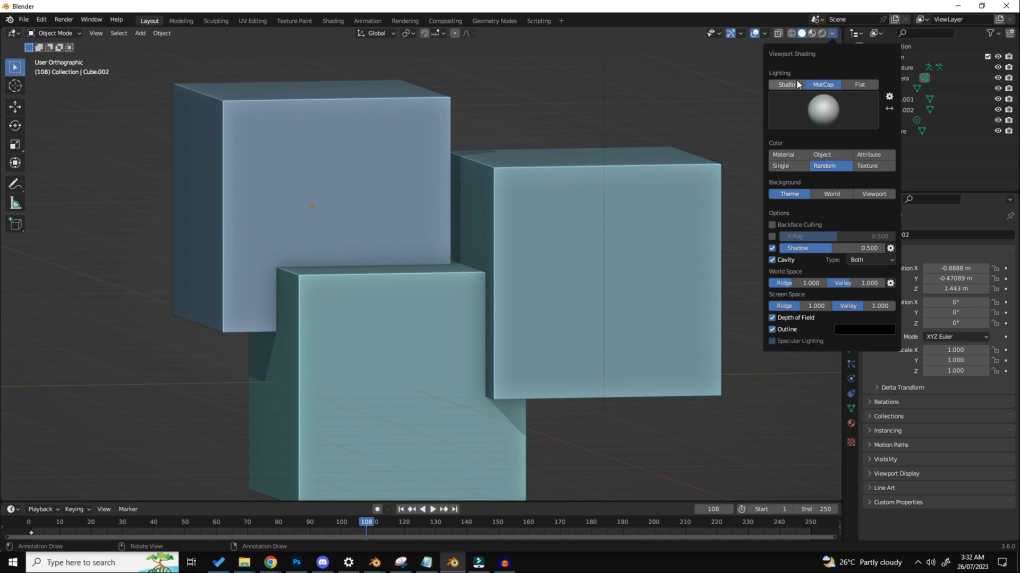
{"action": "left_click", "coordinate": [771, 260]}
{"action": "left_click", "coordinate": [772, 271]}
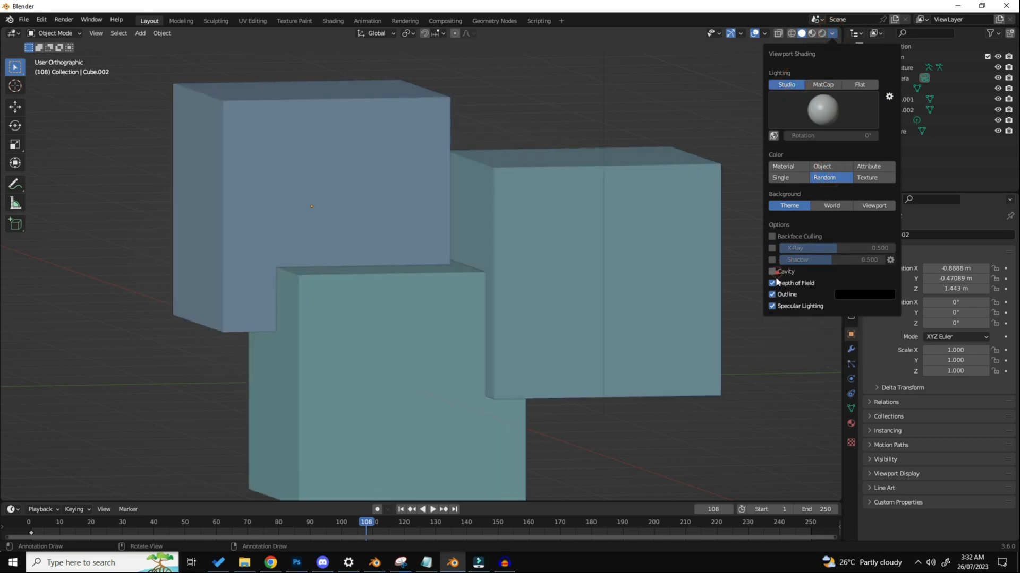
{"action": "left_click", "coordinate": [799, 166]}
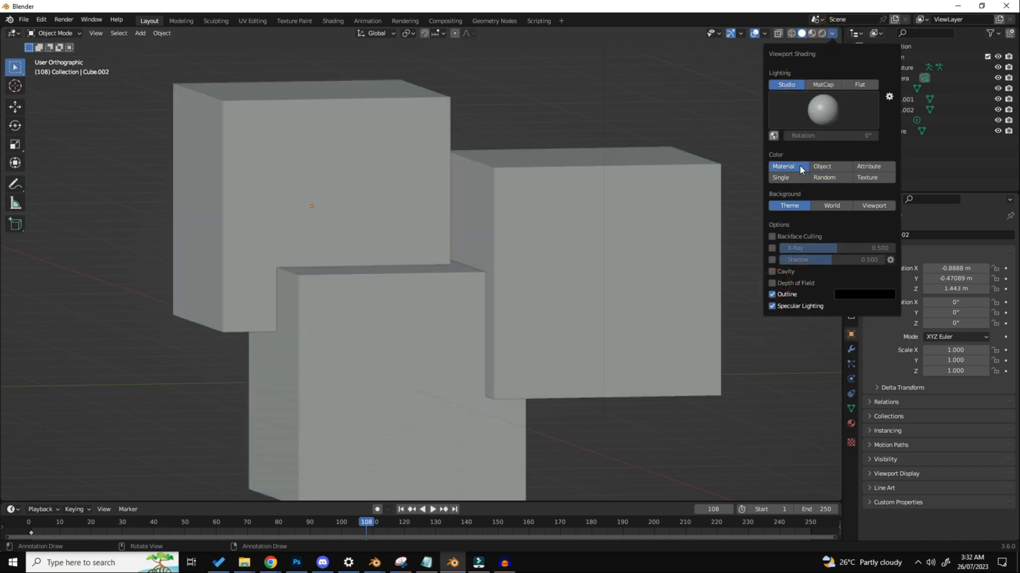
{"action": "mouse_move", "coordinate": [623, 213]}
{"action": "middle_mouse_down"}
{"action": "mouse_move", "coordinate": [596, 215]}
{"action": "mouse_move", "coordinate": [607, 217]}
{"action": "middle_mouse_up"}
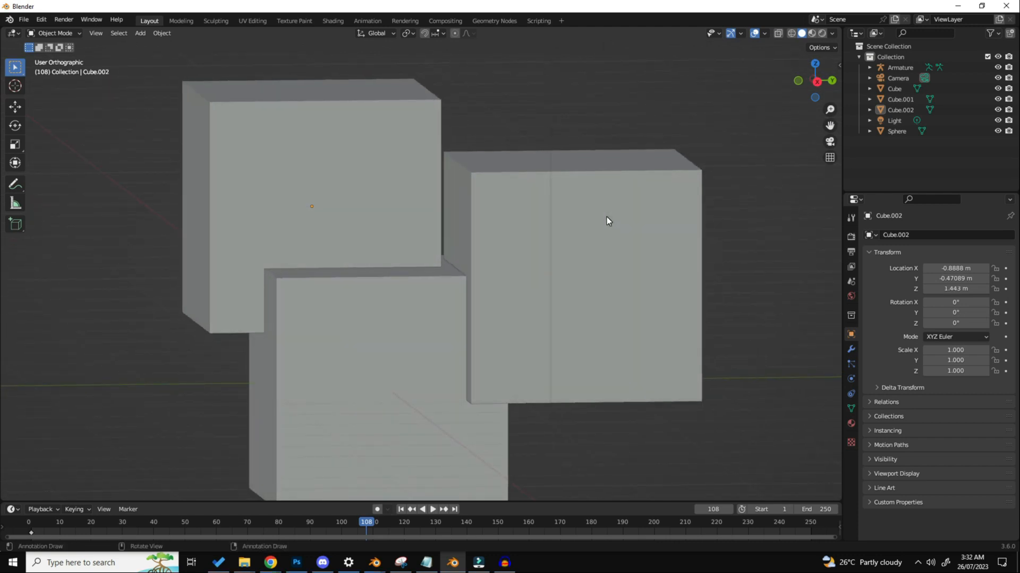
Step: Return the viewport to MatCap lighting with Random color, trying X-Ray briefly, and re-enable Shadow and Cavity
{"action": "left_click", "coordinate": [834, 32]}
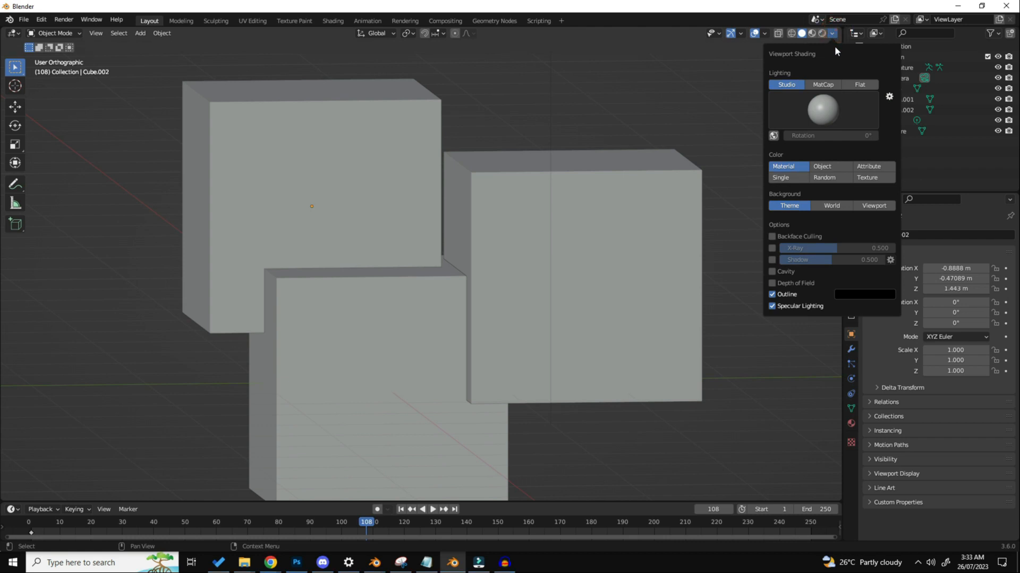
{"action": "left_click", "coordinate": [835, 84]}
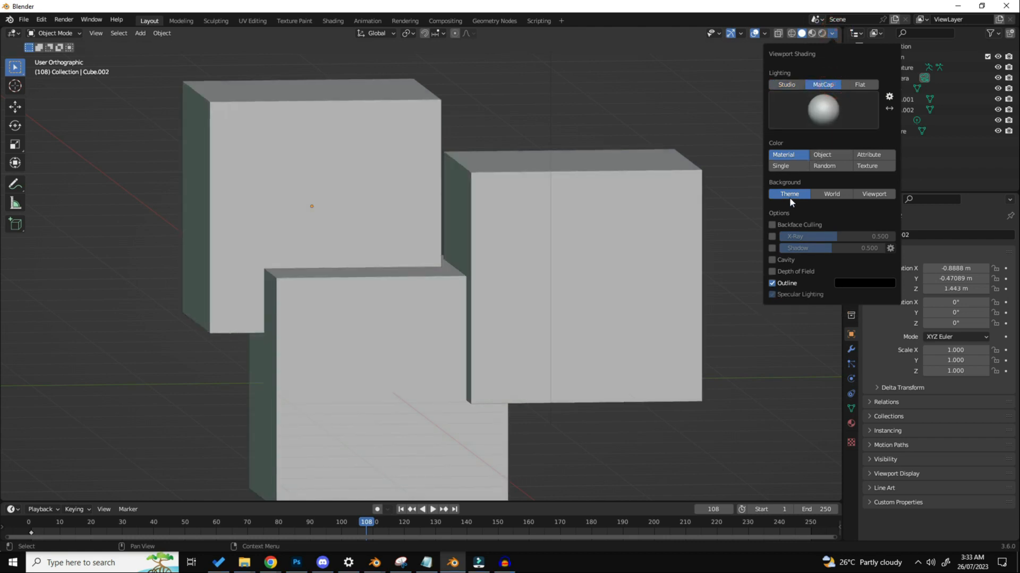
{"action": "left_click", "coordinate": [825, 166]}
{"action": "left_click", "coordinate": [773, 236]}
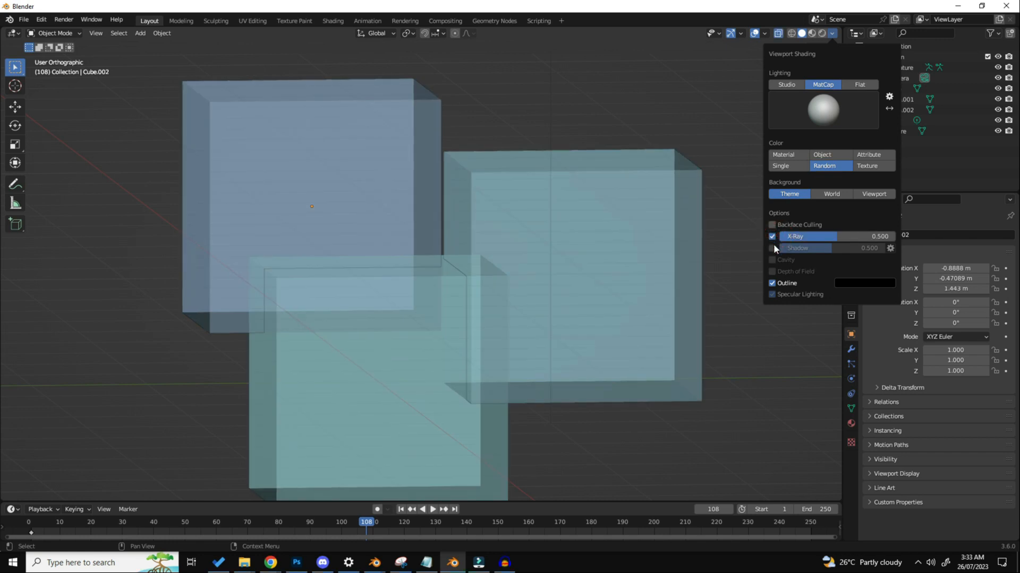
{"action": "left_click", "coordinate": [773, 237]}
{"action": "left_click", "coordinate": [773, 260]}
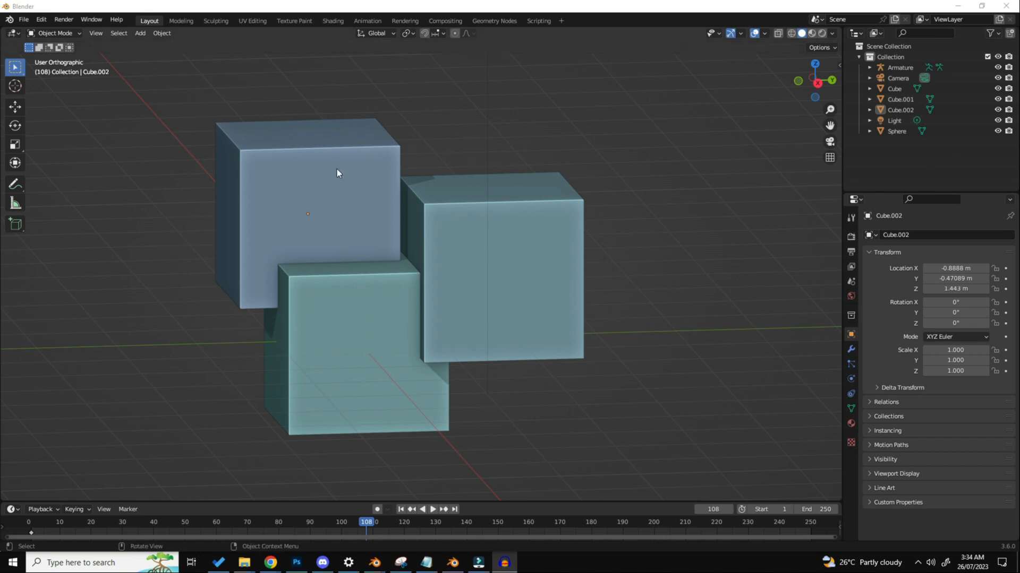
Step: Enter Edit Mode on Cube.001 and select the upper corner vertex on the far side of its front face
{"action": "left_click", "coordinate": [422, 205]}
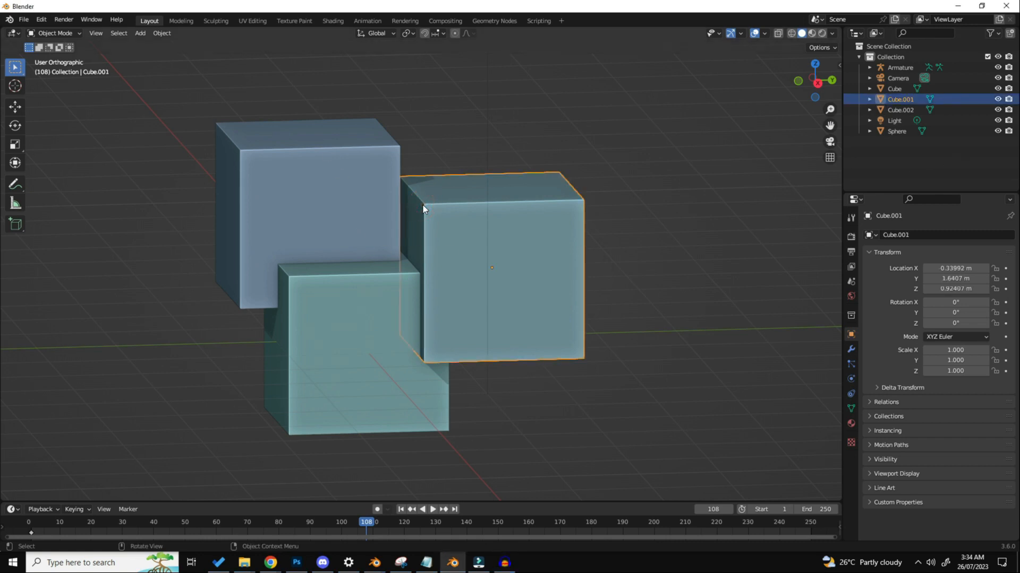
{"action": "left_click", "coordinate": [55, 33]}
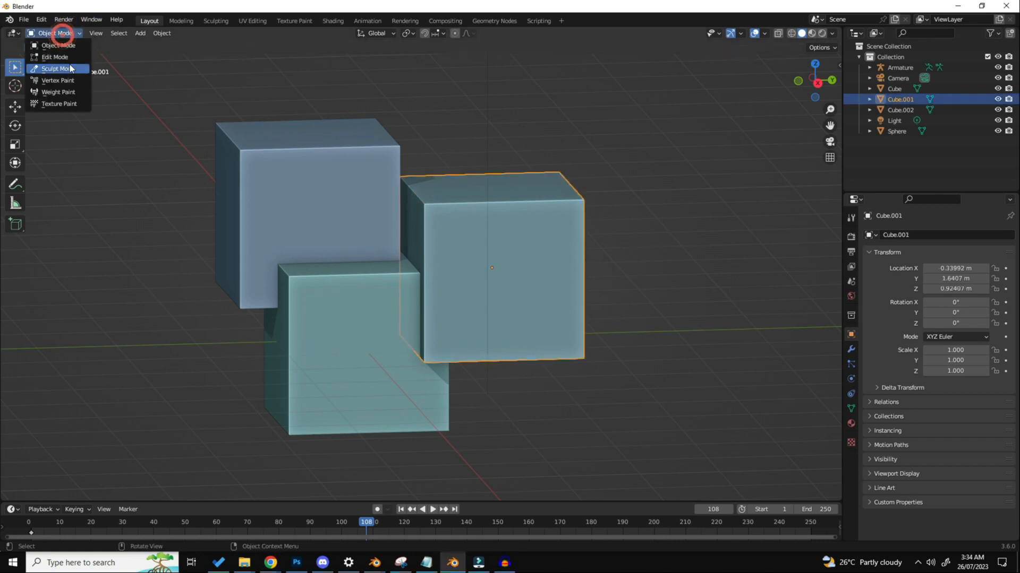
{"action": "left_click", "coordinate": [69, 58]}
{"action": "left_click", "coordinate": [595, 200]}
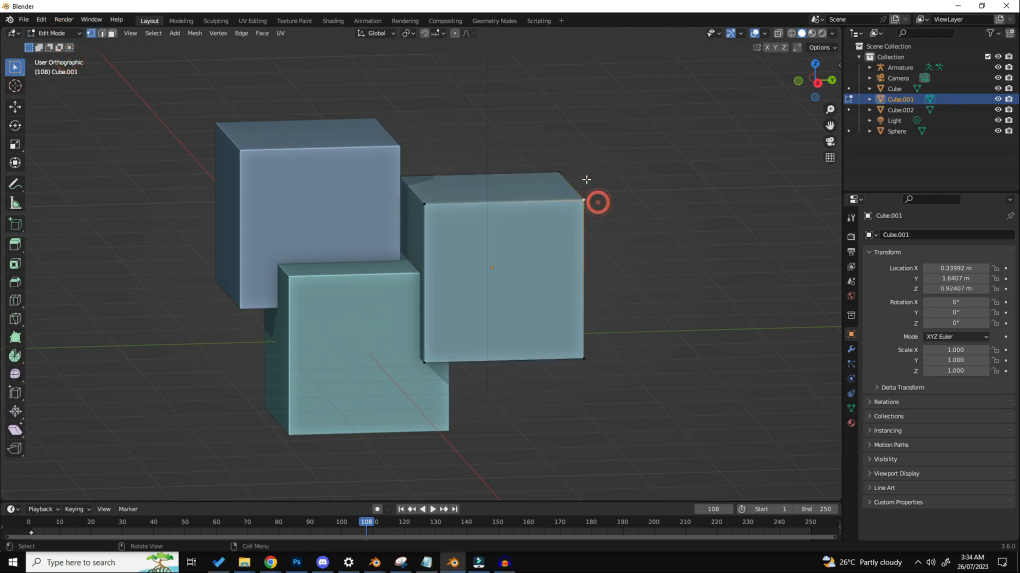
{"action": "scroll", "coordinate": [587, 183], "scroll_direction": "up", "scroll_amount": 4}
{"action": "scroll", "coordinate": [586, 197], "scroll_direction": "down", "scroll_amount": 3}
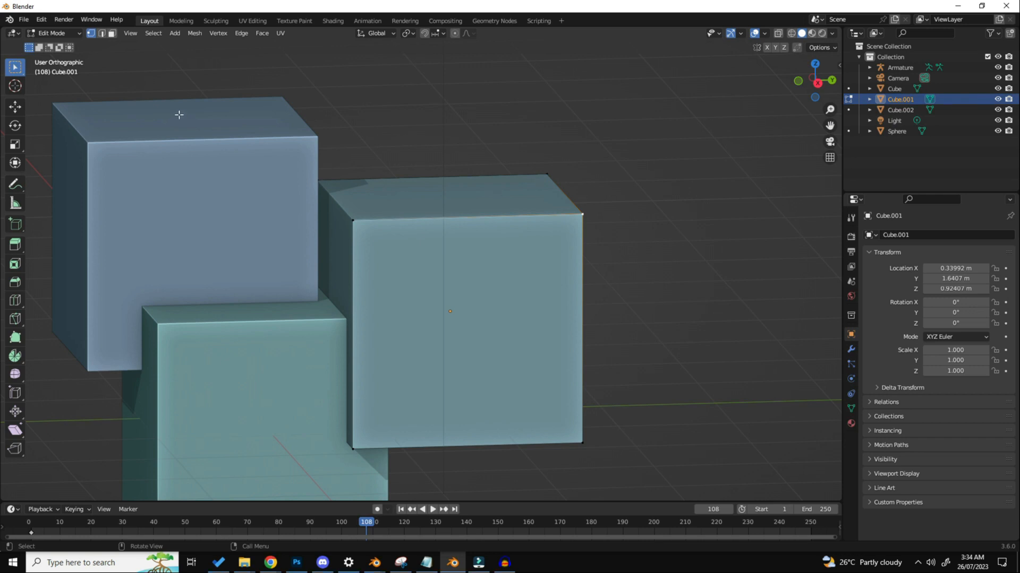
Step: Open the Blender Preferences and look through the Themes settings
{"action": "left_click", "coordinate": [41, 19]}
{"action": "left_click", "coordinate": [97, 177]}
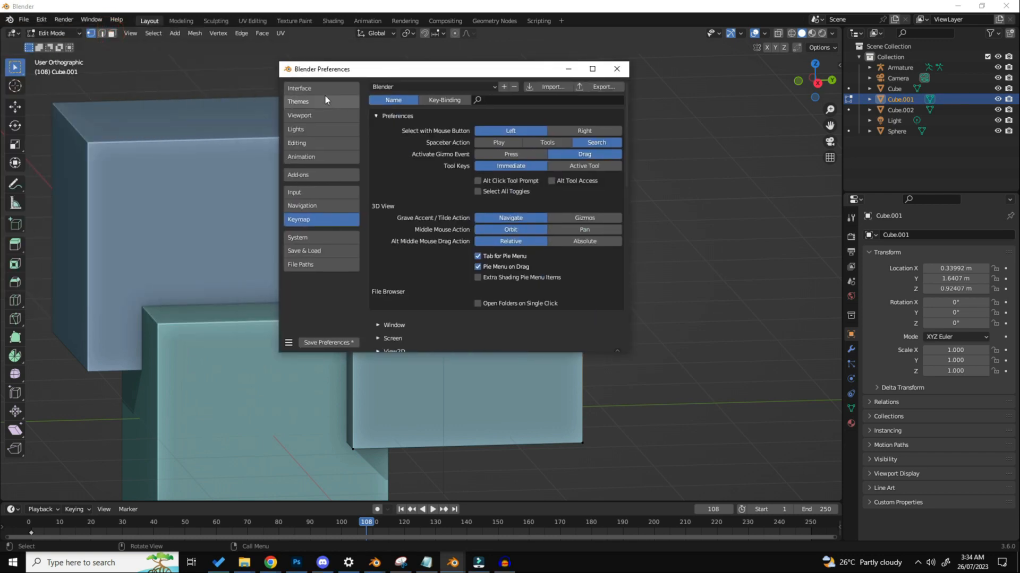
{"action": "left_click", "coordinate": [323, 91]}
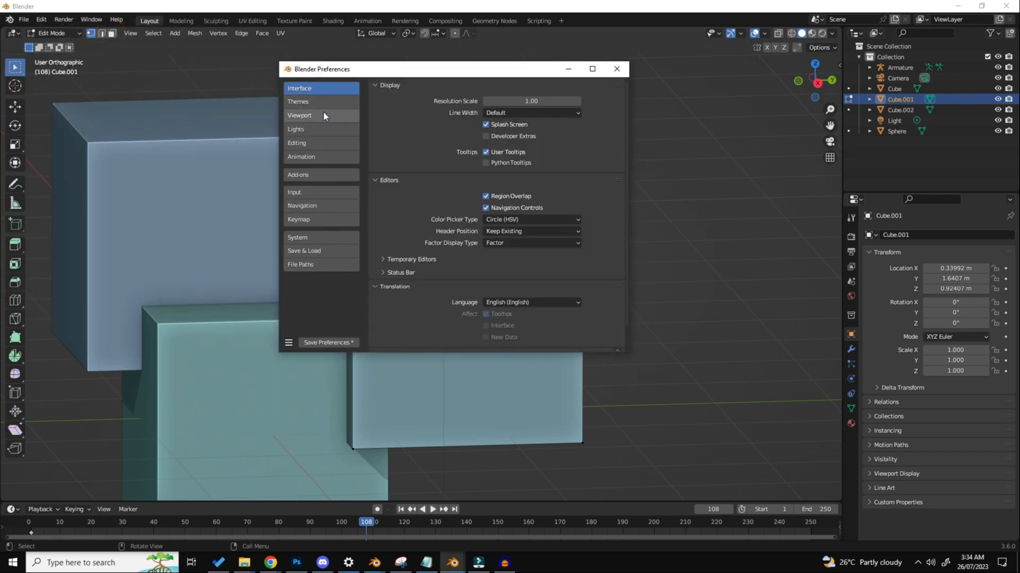
{"action": "left_click", "coordinate": [323, 112]}
{"action": "left_click", "coordinate": [323, 102]}
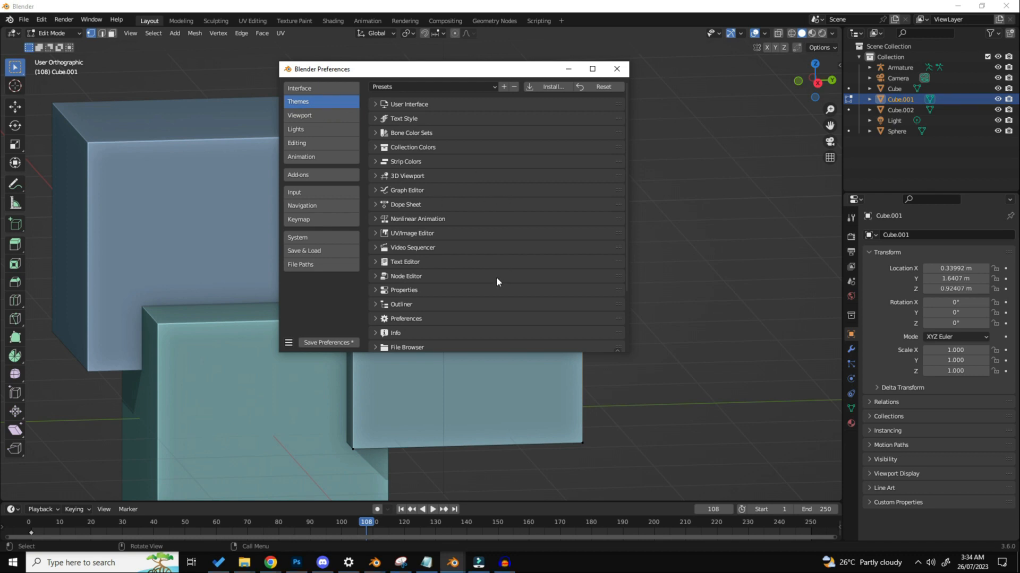
{"action": "scroll", "coordinate": [497, 279], "scroll_direction": "down", "scroll_amount": 4}
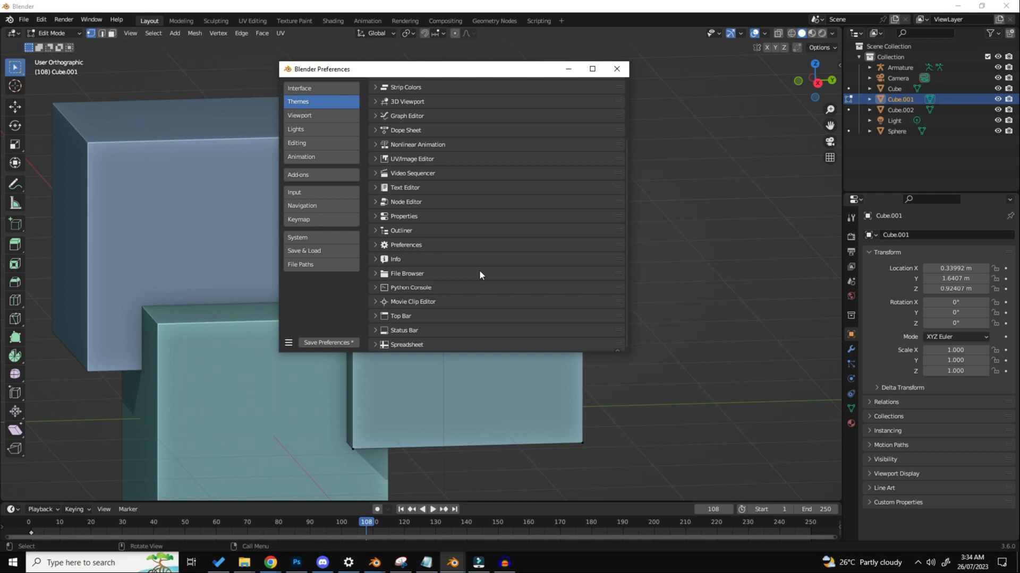
{"action": "scroll", "coordinate": [479, 275], "scroll_direction": "up", "scroll_amount": 1}
Step: Set the Vertex Size of the 3D Viewport theme to 8 px
{"action": "left_click", "coordinate": [416, 125]}
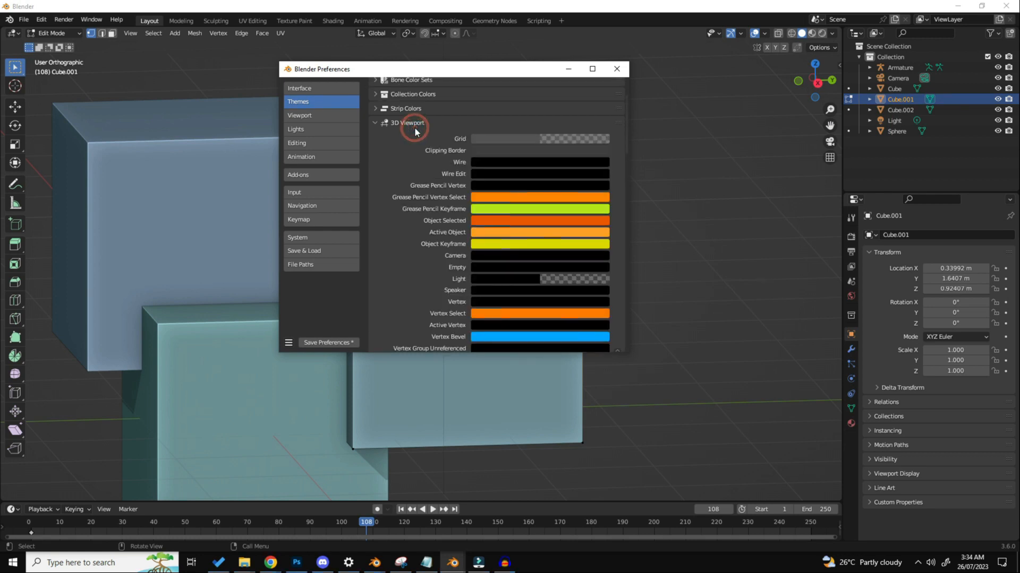
{"action": "scroll", "coordinate": [424, 152], "scroll_direction": "down", "scroll_amount": 20}
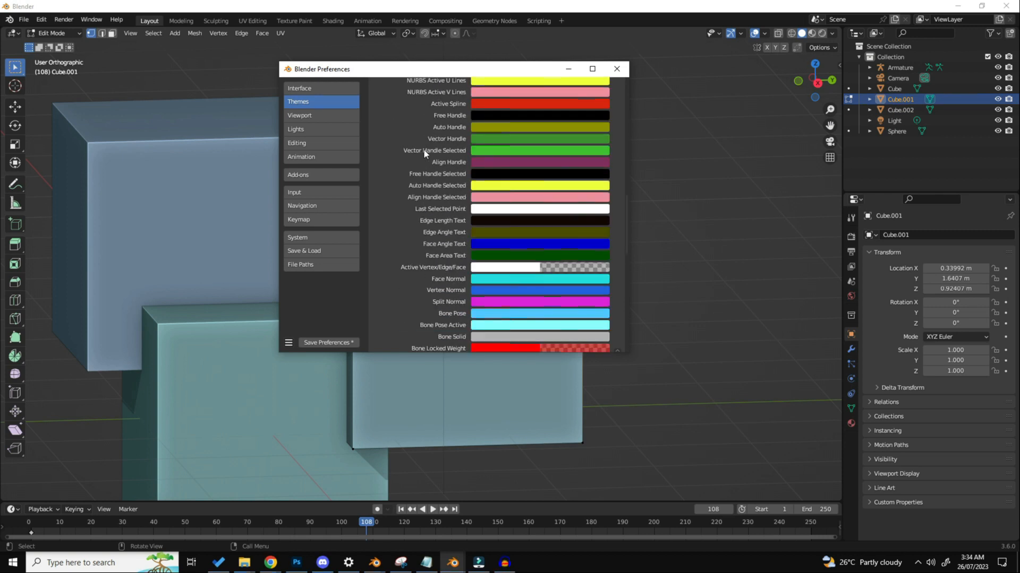
{"action": "scroll", "coordinate": [423, 153], "scroll_direction": "down", "scroll_amount": 3}
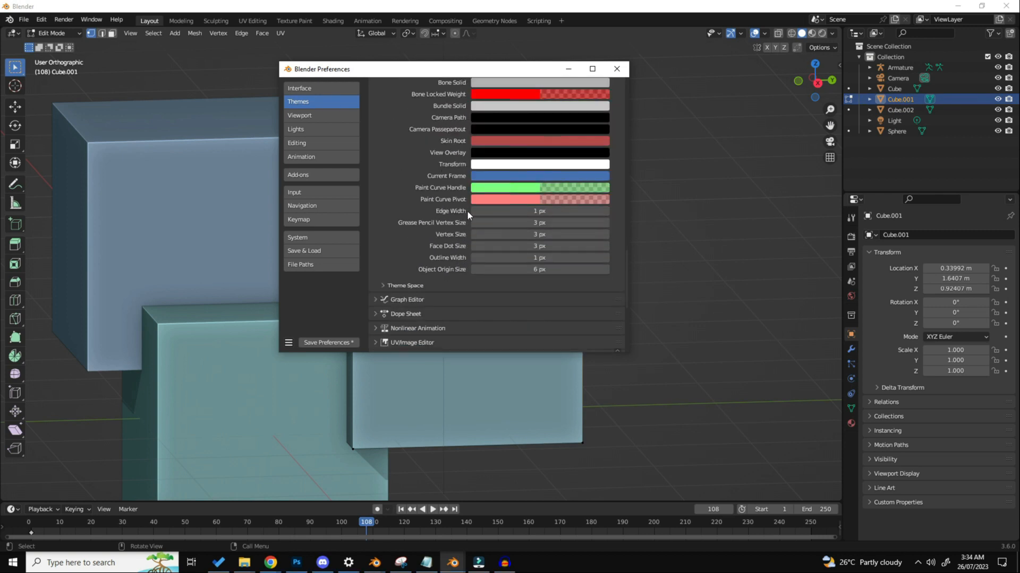
{"action": "left_click", "coordinate": [604, 235]}
{"action": "left_click", "coordinate": [605, 235]}
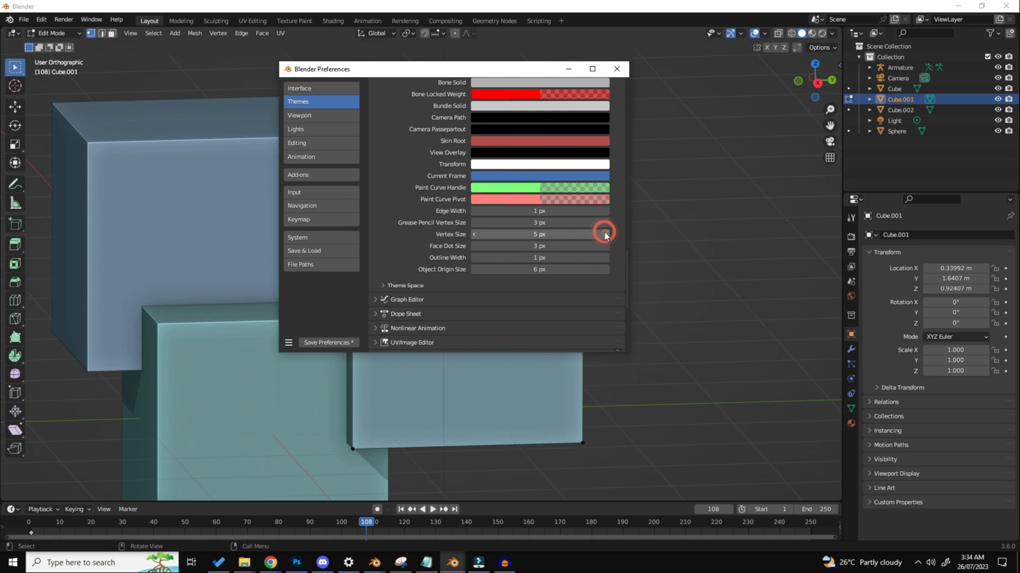
{"action": "left_click", "coordinate": [605, 235]}
{"action": "left_click", "coordinate": [605, 234]}
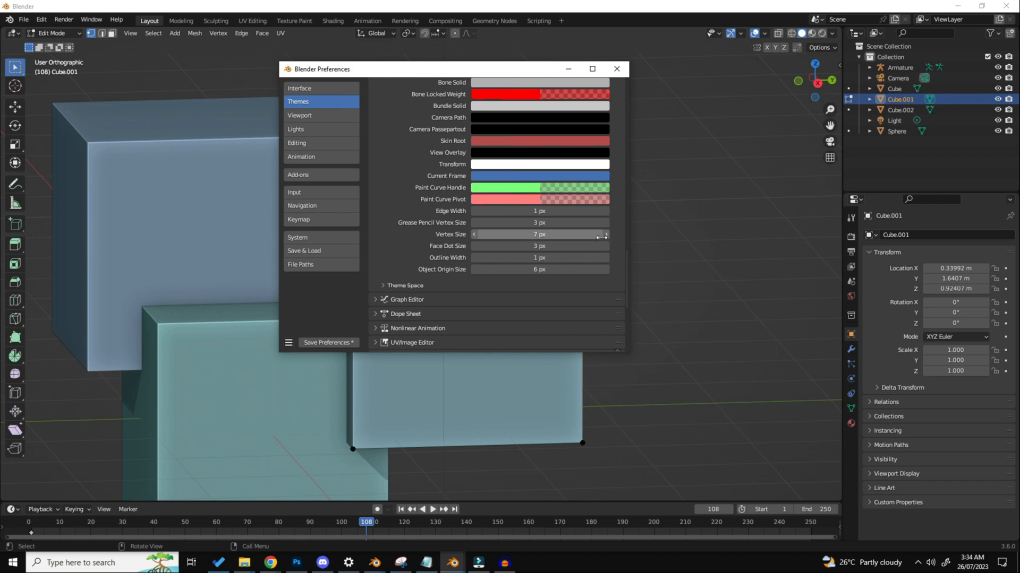
{"action": "left_click", "coordinate": [604, 236]}
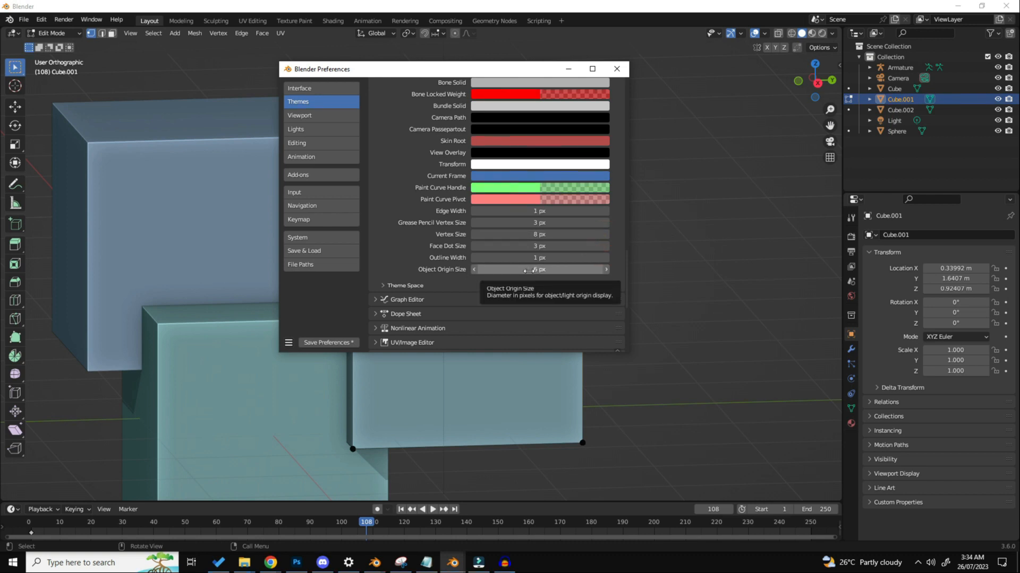
Step: Move the Preferences window off the cubes and test selecting and moving individual corner vertices of Cube.001, cancelling each move
{"action": "left_click_drag", "start_coordinate": [485, 69], "coordinate": [844, 71]}
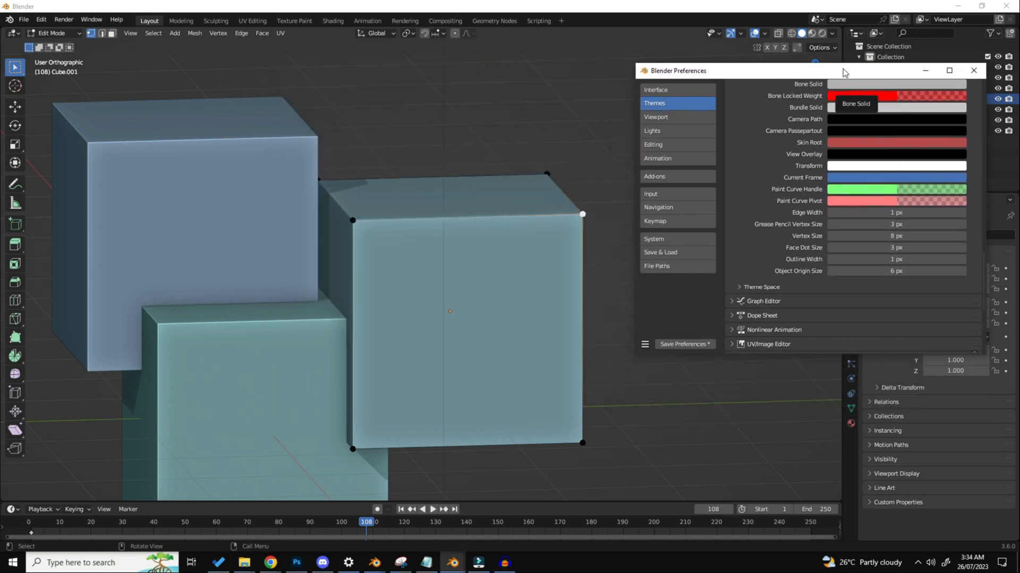
{"action": "left_click", "coordinate": [353, 219]}
{"action": "key", "text": "g"}
{"action": "key", "text": "Escape"}
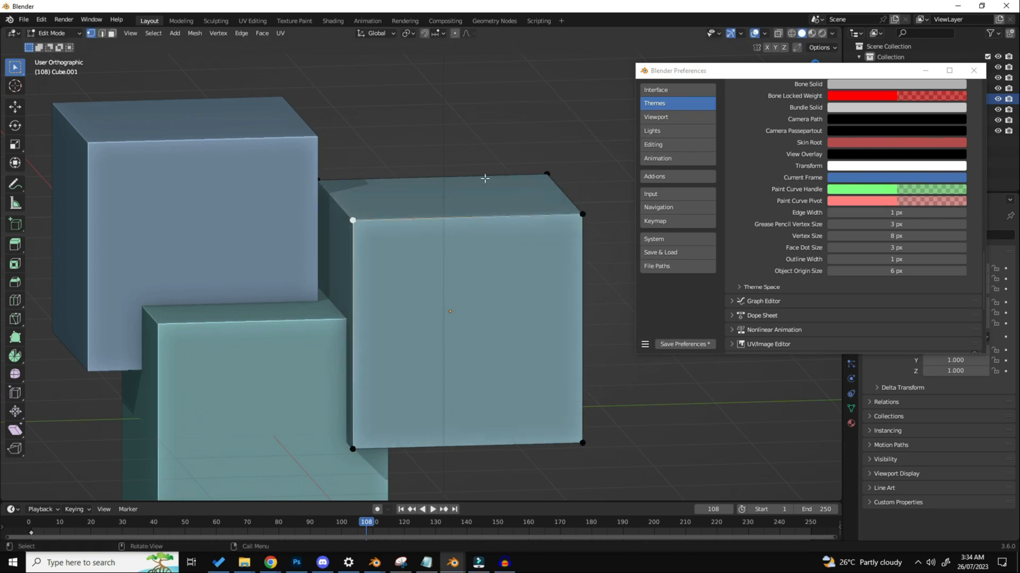
{"action": "left_click", "coordinate": [599, 438]}
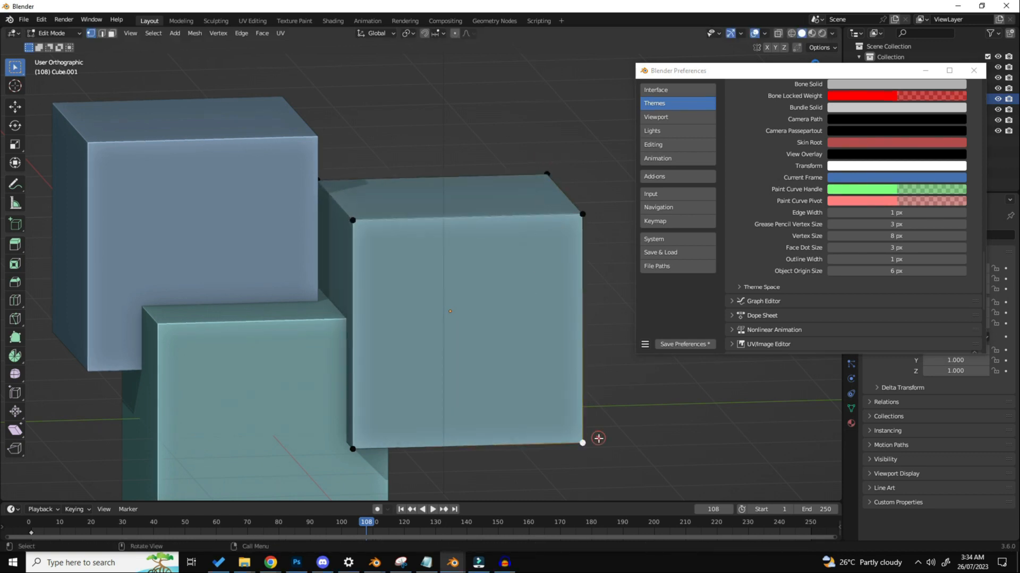
{"action": "key", "text": "g"}
{"action": "key", "text": "Escape"}
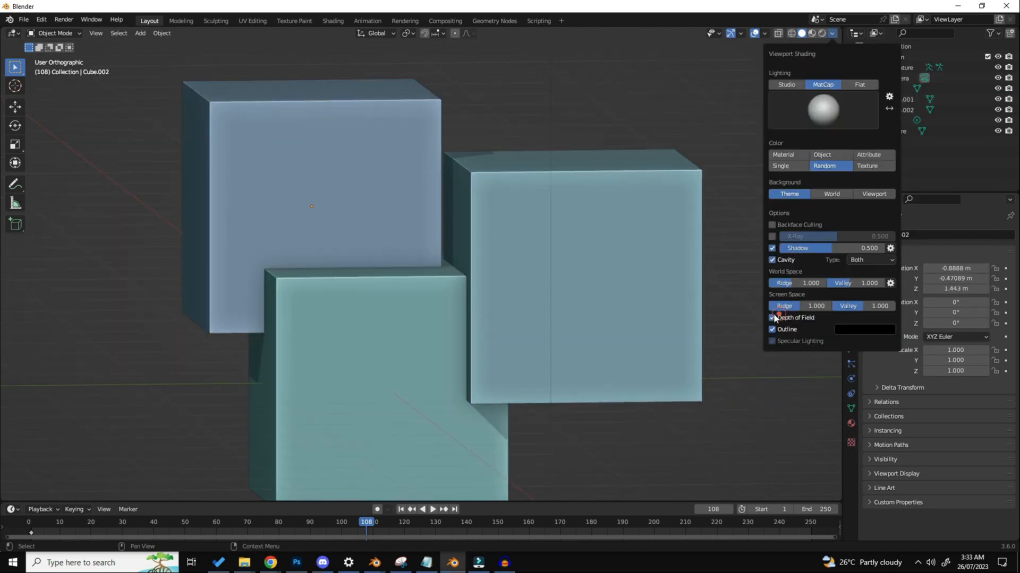
{"action": "scroll", "coordinate": [422, 262], "scroll_direction": "down", "scroll_amount": 5}
{"action": "middle_click_drag", "start_coordinate": [422, 262], "coordinate": [457, 276]}
{"action": "scroll", "coordinate": [459, 276], "scroll_direction": "up", "scroll_amount": 3}
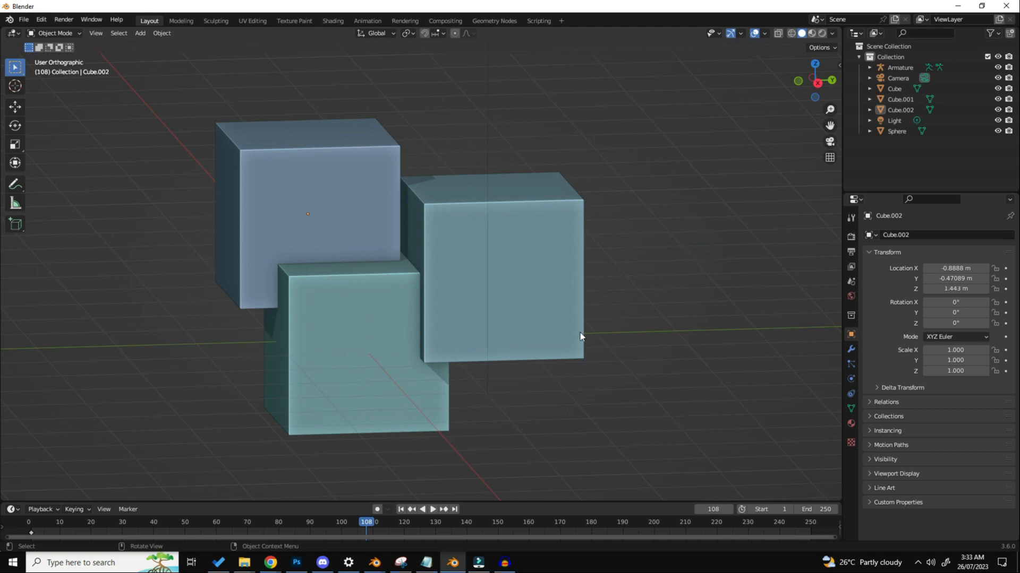